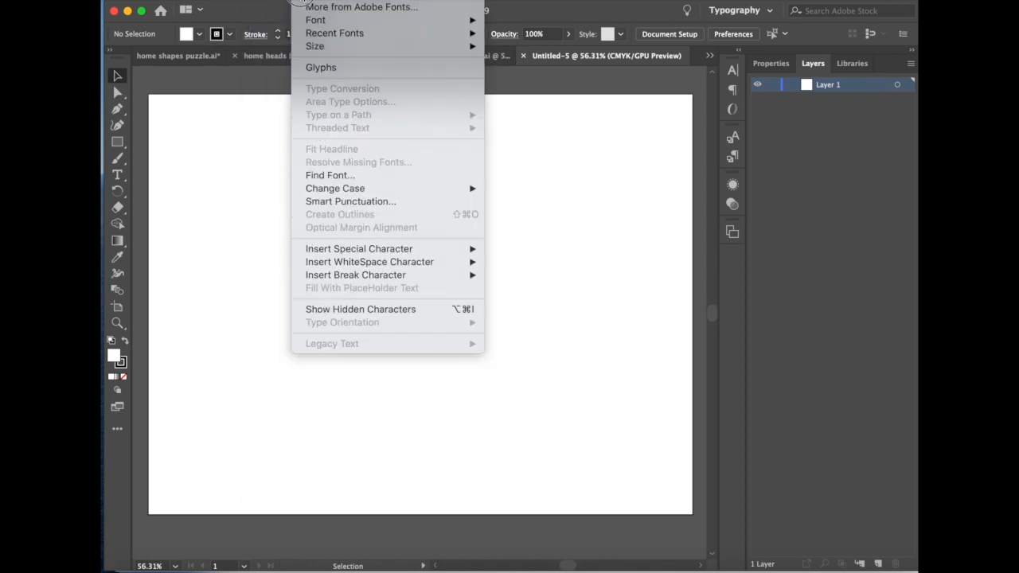
- Create a print document from the Letter preset named "Letter tests" in landscape orientation, 11 x 8.5 in
{"action": "left_click", "coordinate": [137, 43]}
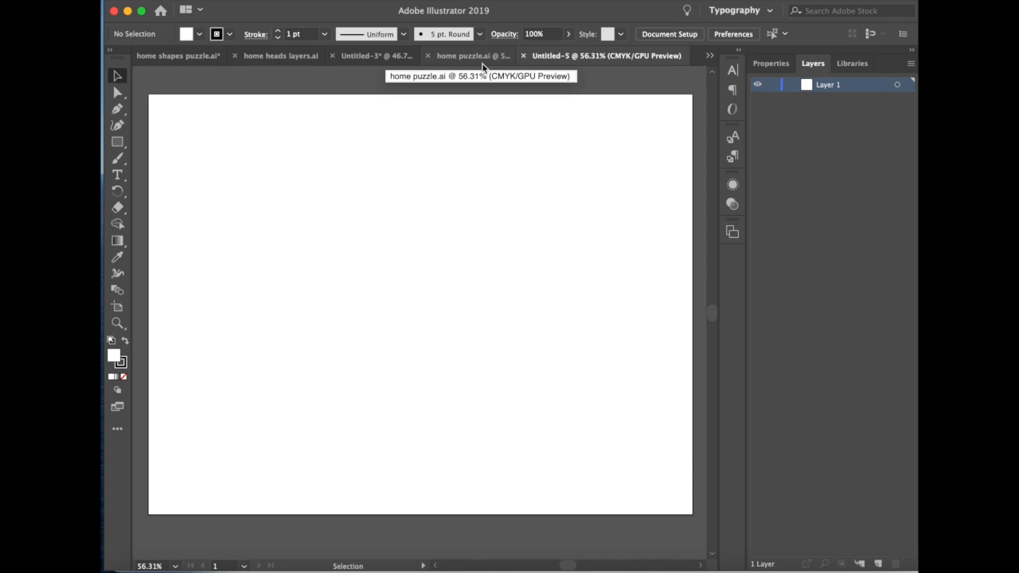
{"action": "left_click", "coordinate": [203, 0]}
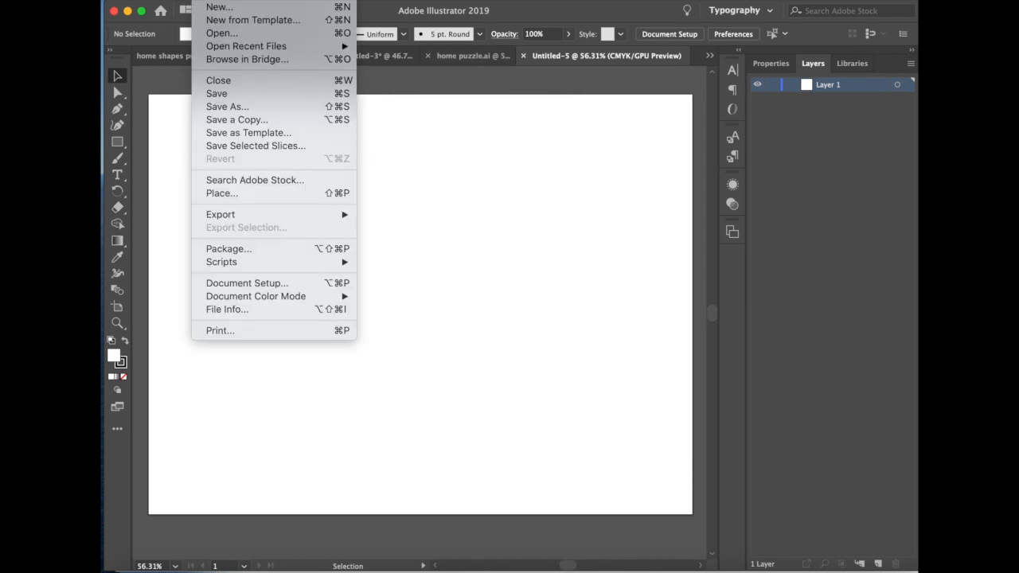
{"action": "left_click", "coordinate": [217, 6]}
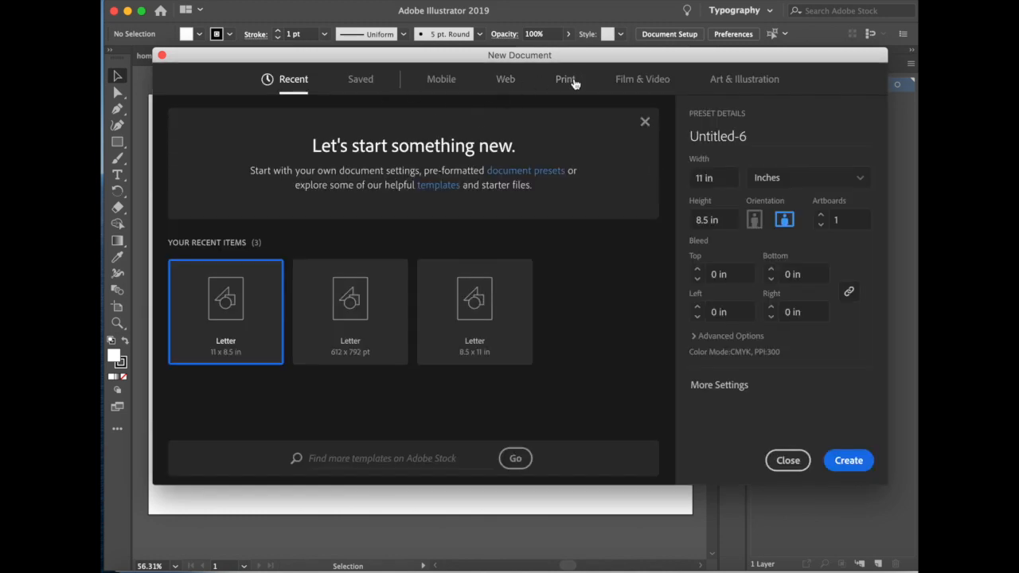
{"action": "left_click", "coordinate": [565, 79]}
{"action": "left_click", "coordinate": [216, 198]}
{"action": "double_click", "coordinate": [713, 134]}
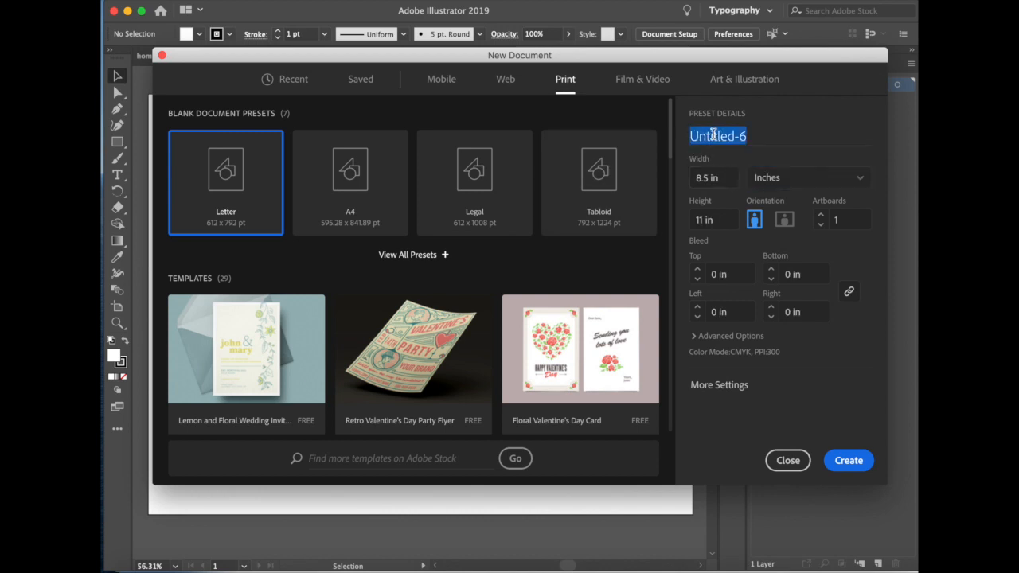
{"action": "type", "text": "Letter tests"}
{"action": "left_click", "coordinate": [784, 221]}
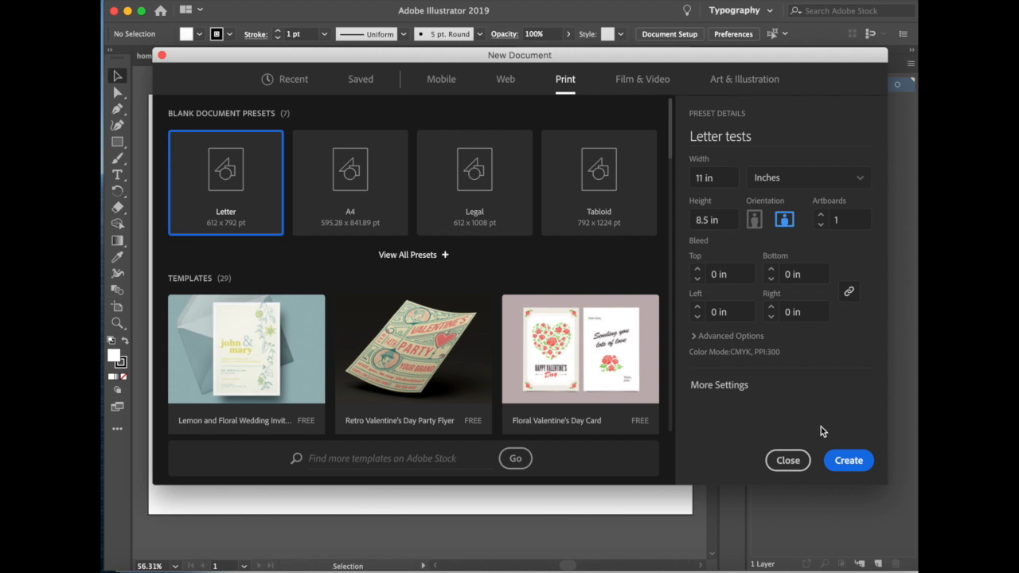
{"action": "left_click", "coordinate": [849, 462]}
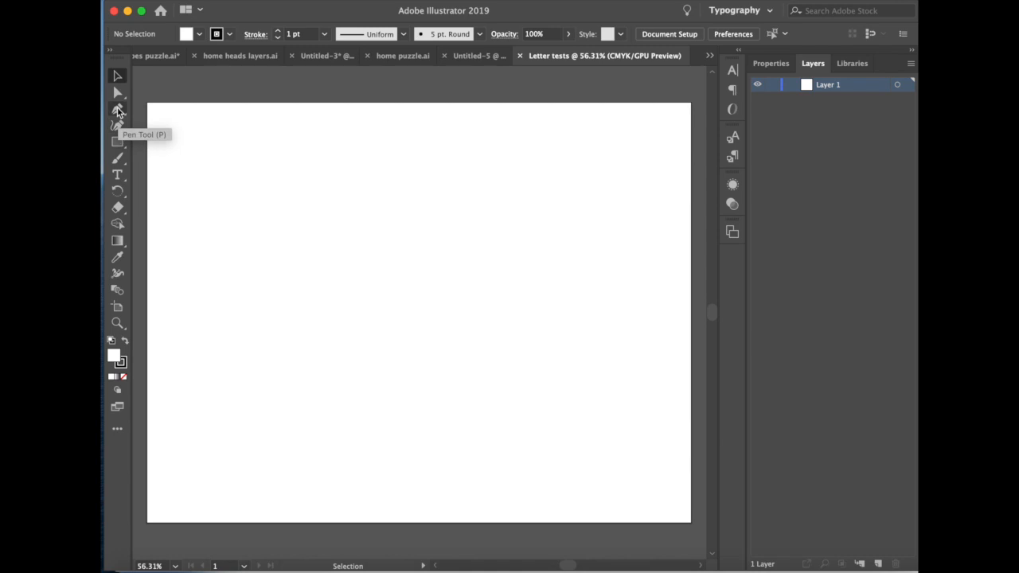
- Tear off the Pen tool group as a floating set, switch between the Pen and Anchor Point tools, and close it
{"action": "left_click", "coordinate": [117, 111]}
{"action": "left_click_drag", "start_coordinate": [117, 110], "coordinate": [283, 118]}
{"action": "left_click_drag", "start_coordinate": [144, 119], "coordinate": [241, 87]}
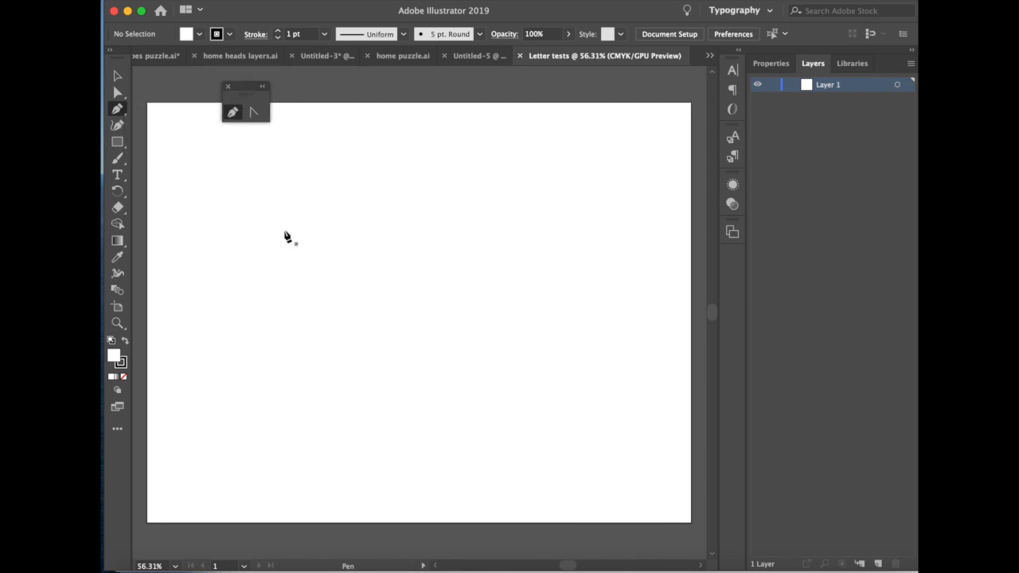
{"action": "left_click", "coordinate": [252, 115]}
{"action": "left_click", "coordinate": [234, 112]}
{"action": "left_click", "coordinate": [246, 112]}
{"action": "left_click", "coordinate": [227, 89]}
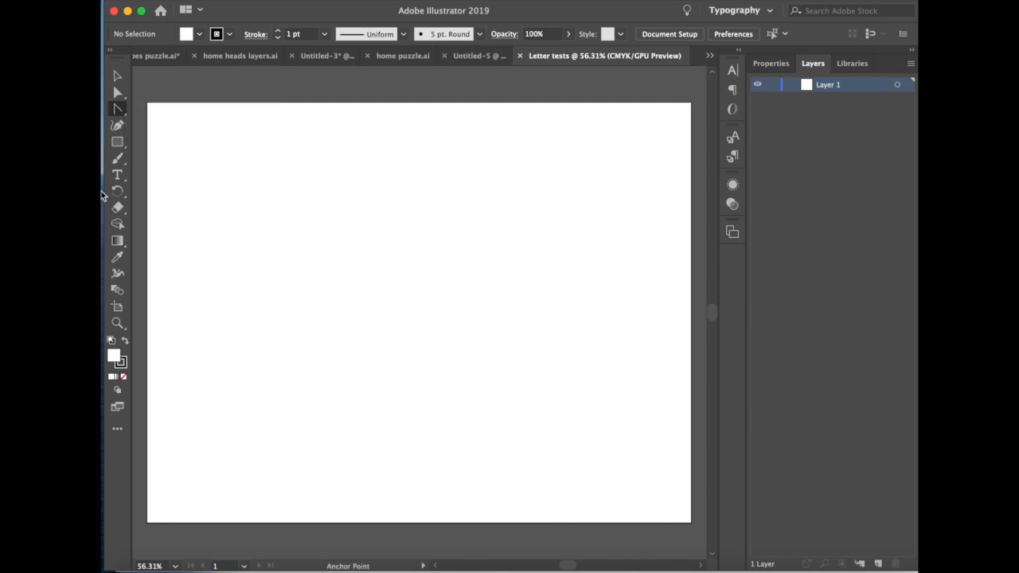
- Tear off the shape tools as a floating set and place it just above the artboard's upper-left corner
{"action": "left_click", "coordinate": [118, 142]}
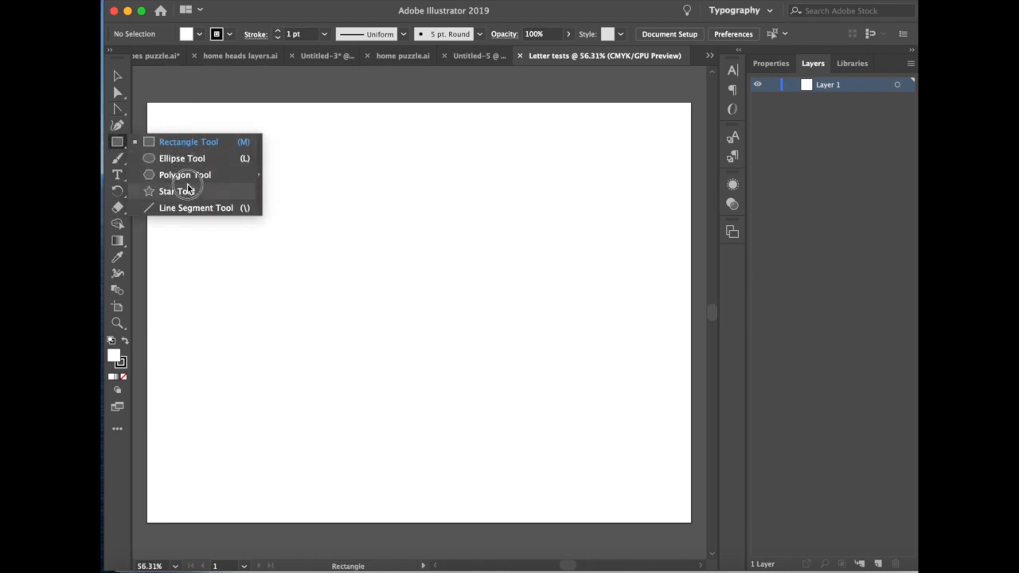
{"action": "left_click", "coordinate": [259, 152]}
{"action": "left_click_drag", "start_coordinate": [181, 155], "coordinate": [167, 74]}
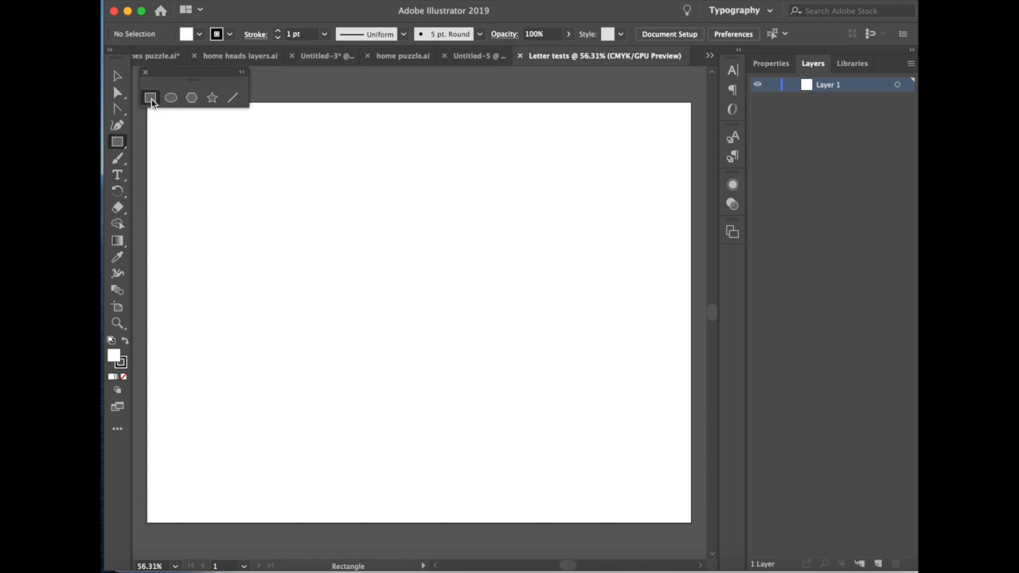
- Set the fill color to turquoise 1AD3C5
{"action": "left_click", "coordinate": [197, 34]}
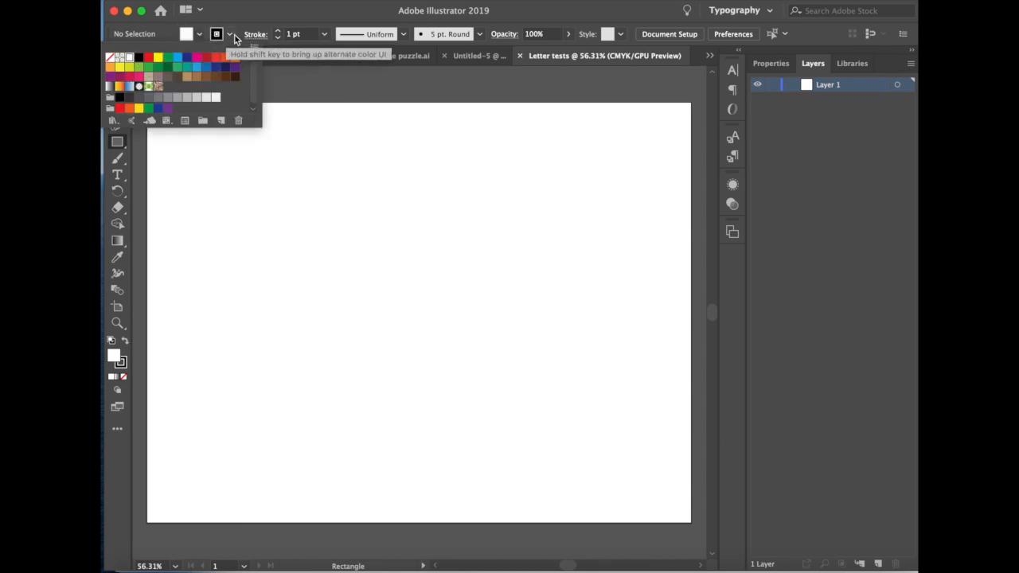
{"action": "left_click", "coordinate": [228, 35]}
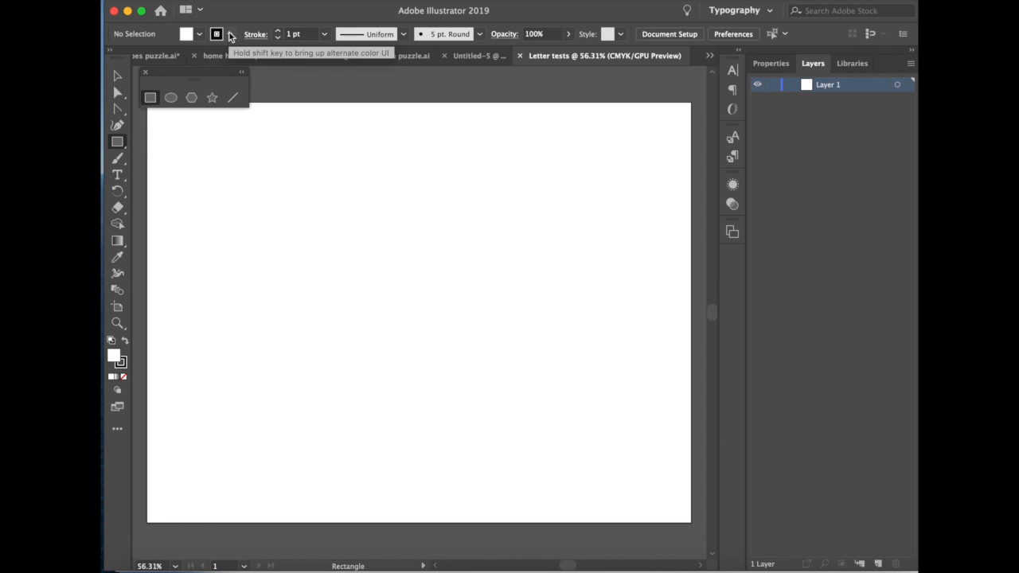
{"action": "double_click", "coordinate": [113, 359]}
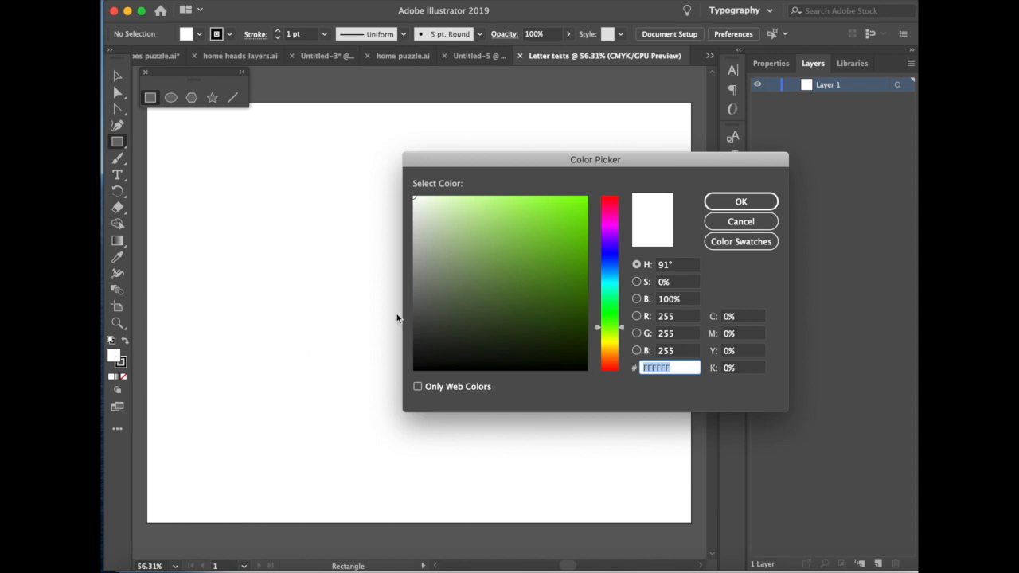
{"action": "left_click", "coordinate": [546, 251]}
{"action": "left_click_drag", "start_coordinate": [619, 328], "coordinate": [613, 212]}
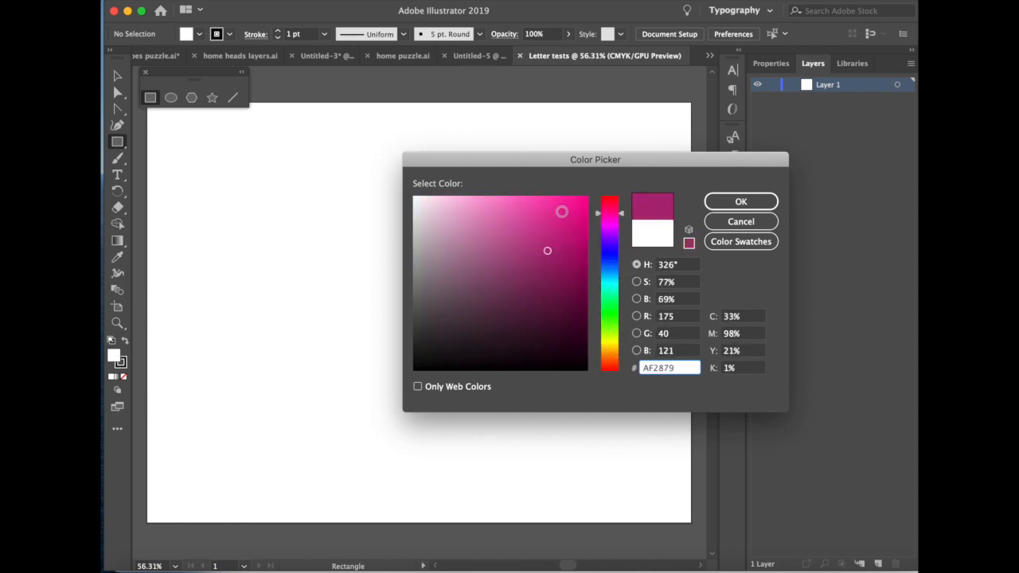
{"action": "left_click", "coordinate": [553, 252]}
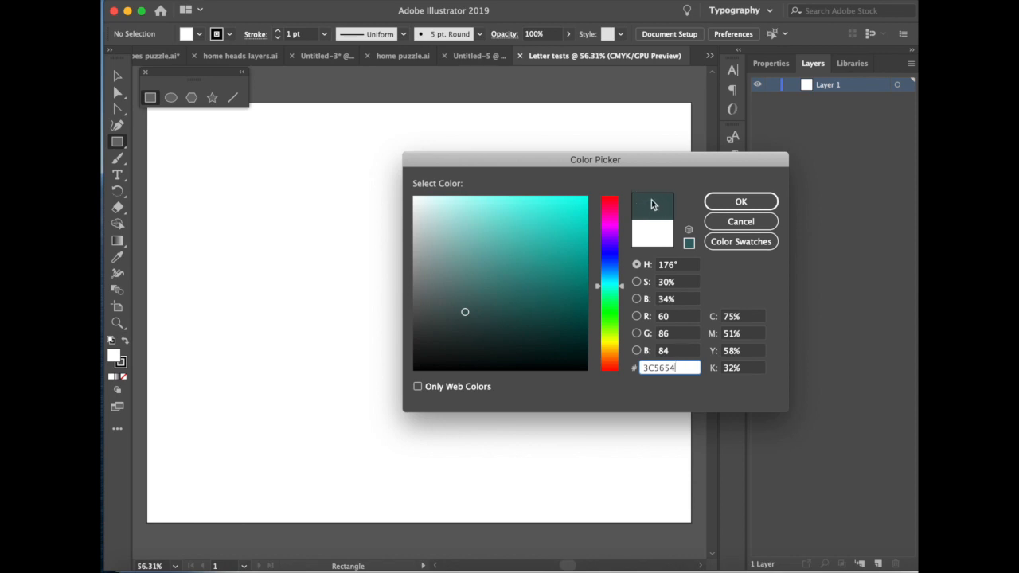
{"action": "left_click", "coordinate": [737, 203]}
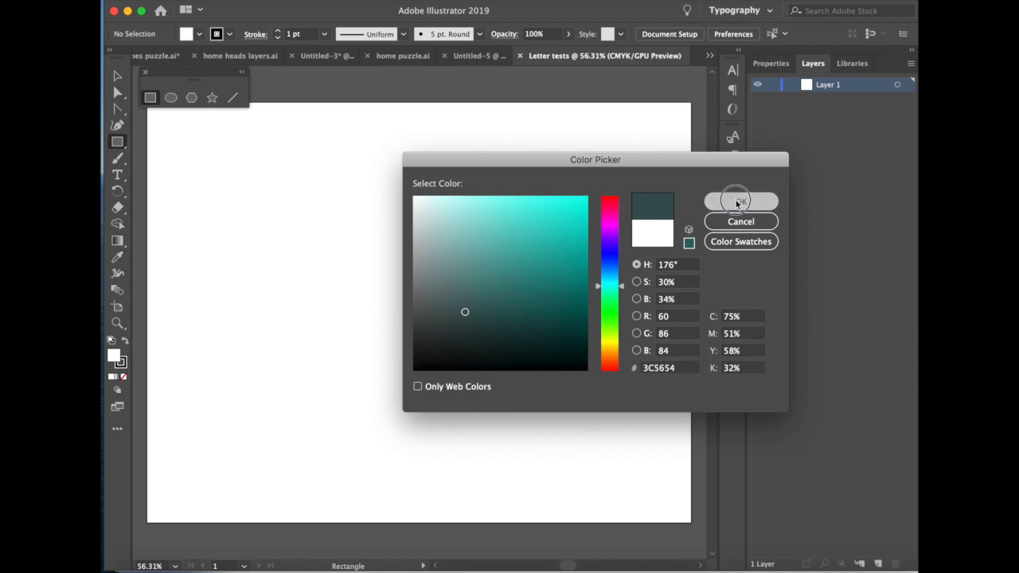
{"action": "left_click_drag", "start_coordinate": [549, 225], "coordinate": [567, 226]}
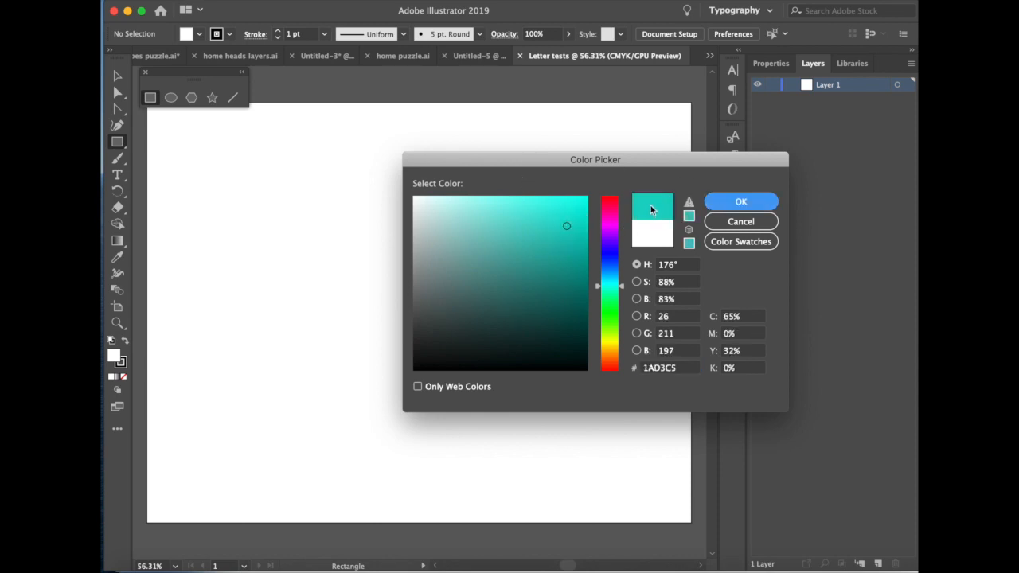
{"action": "key", "text": "Return"}
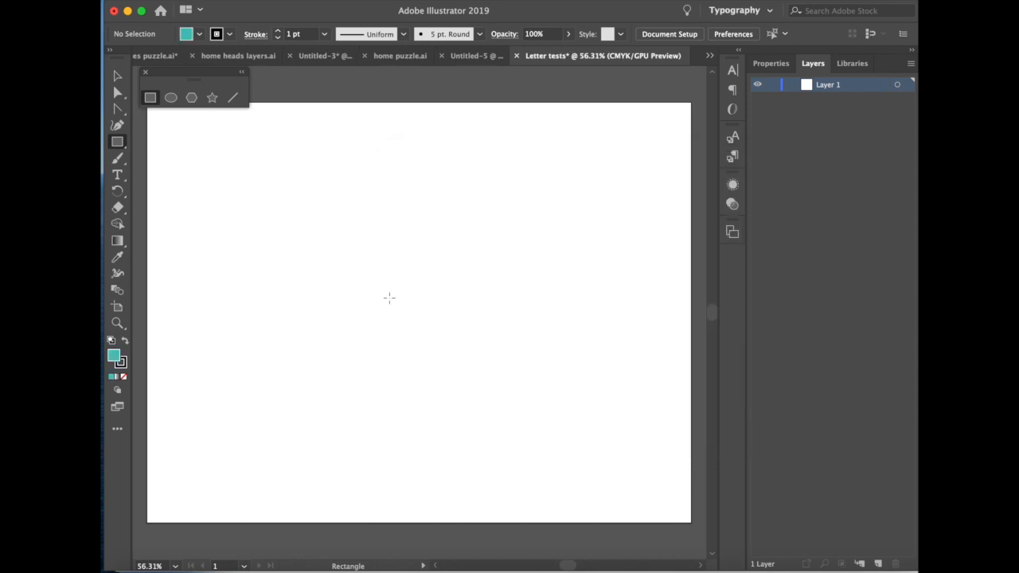
- Set the stroke color to dark blue 343292, and swap the fill and stroke colors and back again
{"action": "left_click", "coordinate": [120, 363]}
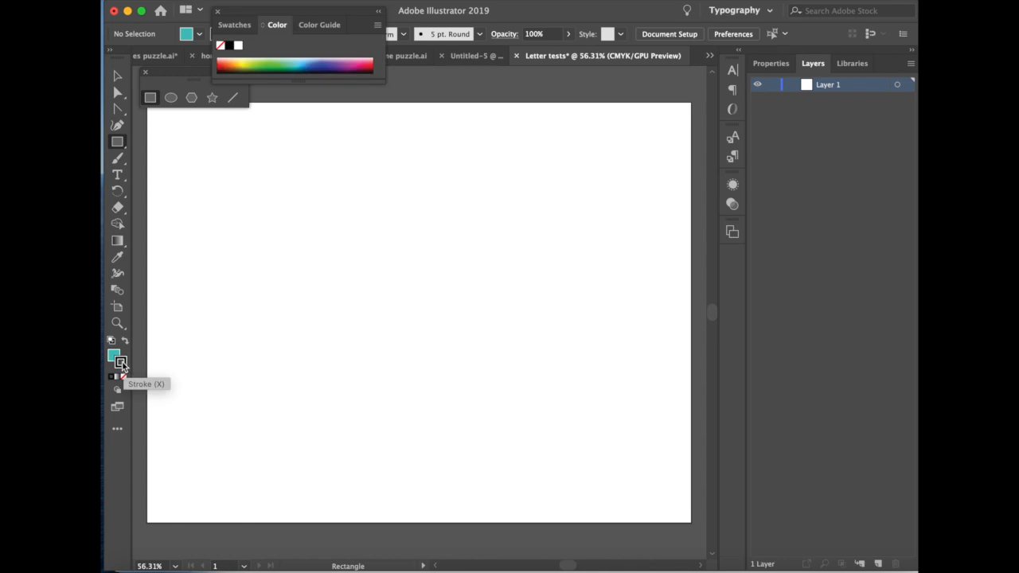
{"action": "mouse_move", "coordinate": [312, 69]}
{"action": "left_mouse_down"}
{"action": "mouse_move", "coordinate": [334, 68]}
{"action": "mouse_move", "coordinate": [324, 68]}
{"action": "left_mouse_up"}
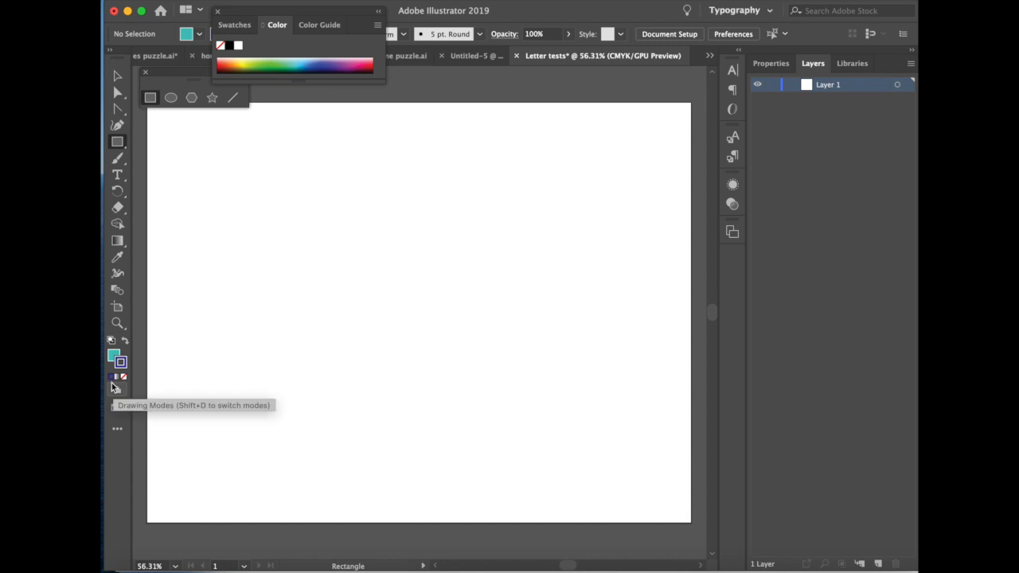
{"action": "left_click", "coordinate": [125, 342]}
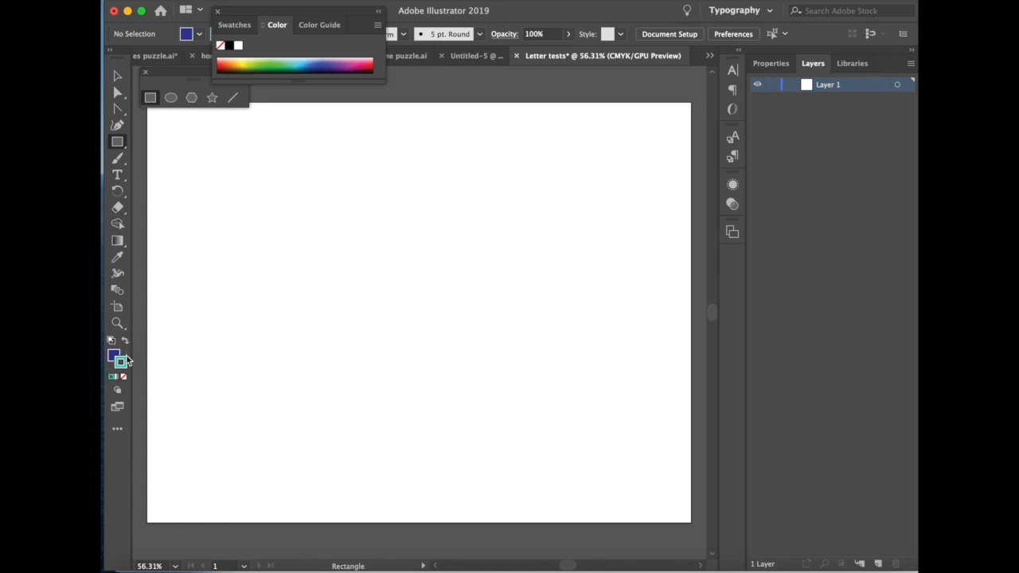
{"action": "left_click", "coordinate": [125, 343]}
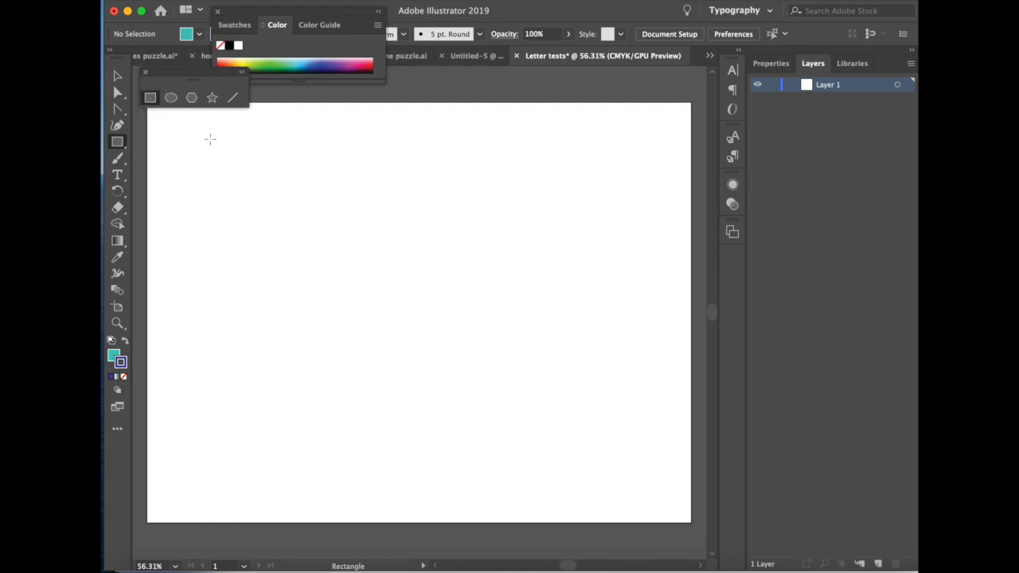
- Draw a nearly square rectangle in the artboard's upper-left area and set its stroke weight to 8 pt
{"action": "left_click_drag", "start_coordinate": [217, 148], "coordinate": [393, 316]}
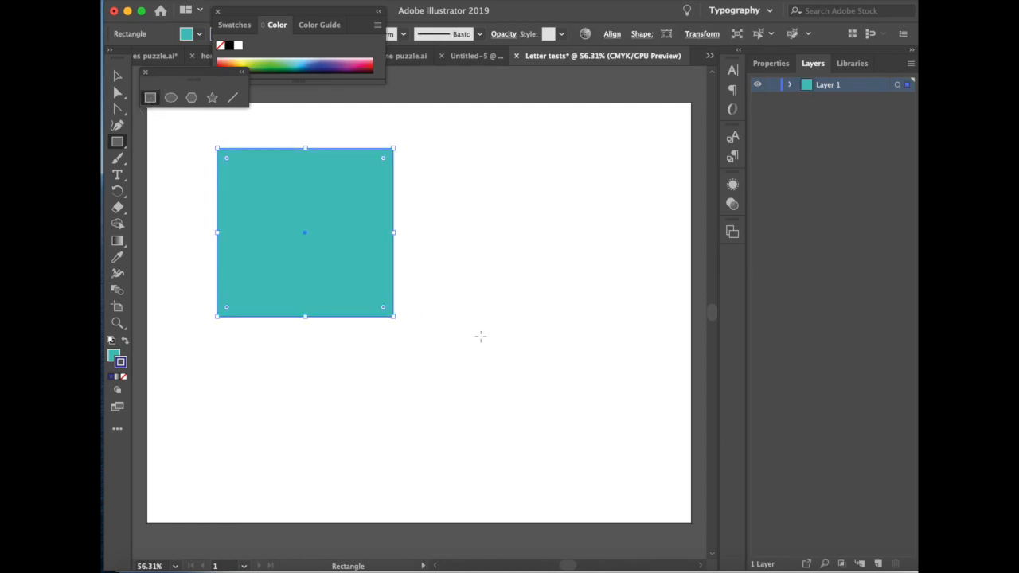
{"action": "left_click_drag", "start_coordinate": [254, 11], "coordinate": [286, 72]}
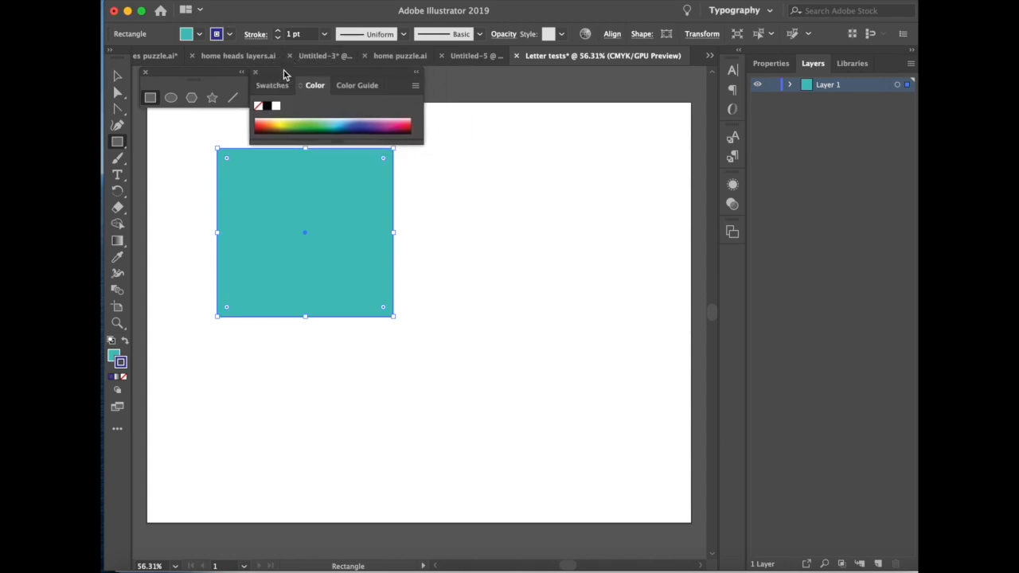
{"action": "left_click", "coordinate": [279, 31]}
{"action": "left_click", "coordinate": [278, 31]}
{"action": "left_click", "coordinate": [279, 31]}
{"action": "left_click", "coordinate": [278, 31]}
{"action": "left_click", "coordinate": [279, 31]}
{"action": "left_click", "coordinate": [278, 31]}
{"action": "left_click", "coordinate": [278, 31]}
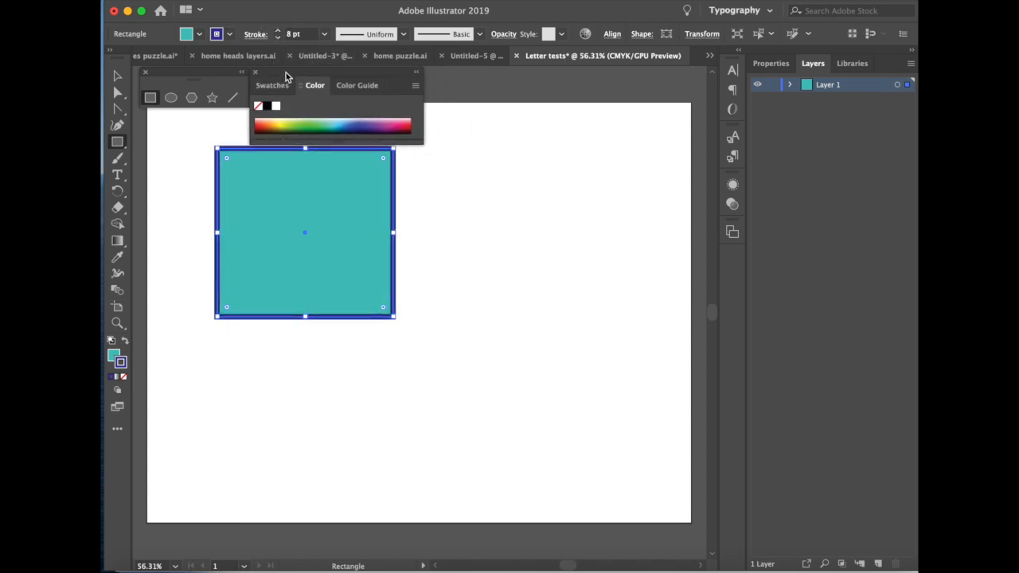
{"action": "left_click_drag", "start_coordinate": [291, 73], "coordinate": [298, 29]}
- Draw a large circle overlapping the rectangle's lower-right part and fill it with magenta B53092
{"action": "left_click", "coordinate": [172, 98]}
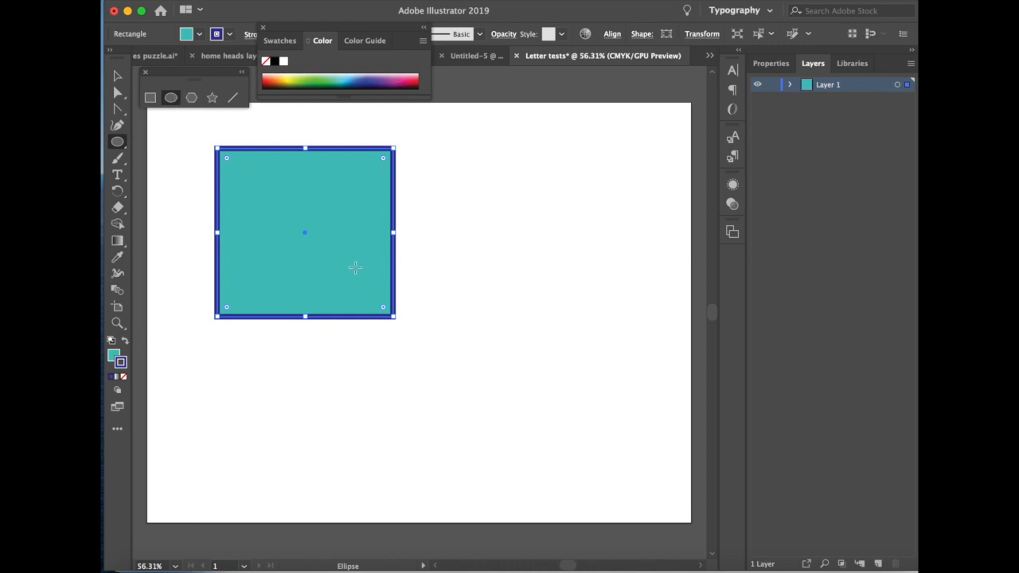
{"action": "mouse_move", "coordinate": [343, 286]}
{"action": "left_mouse_down"}
{"action": "mouse_move", "coordinate": [511, 463]}
{"action": "mouse_move", "coordinate": [416, 337]}
{"action": "mouse_move", "coordinate": [483, 421]}
{"action": "mouse_move", "coordinate": [450, 394]}
{"action": "left_mouse_up"}
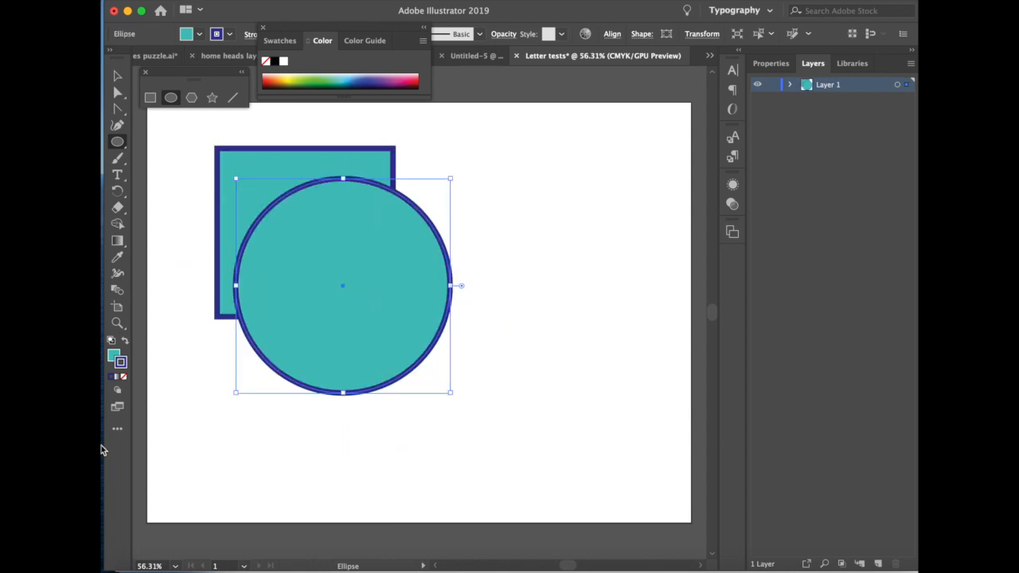
{"action": "double_click", "coordinate": [118, 360]}
{"action": "left_click", "coordinate": [610, 217]}
{"action": "left_click", "coordinate": [568, 218]}
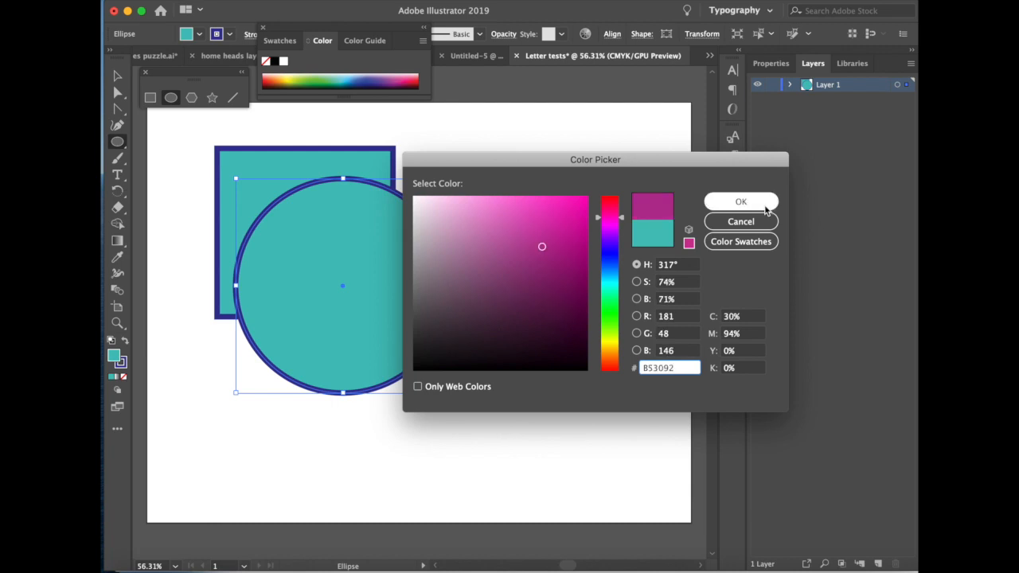
{"action": "left_click", "coordinate": [740, 201]}
- Set the circle's stroke color to yellow-green CACE1B
{"action": "double_click", "coordinate": [123, 365]}
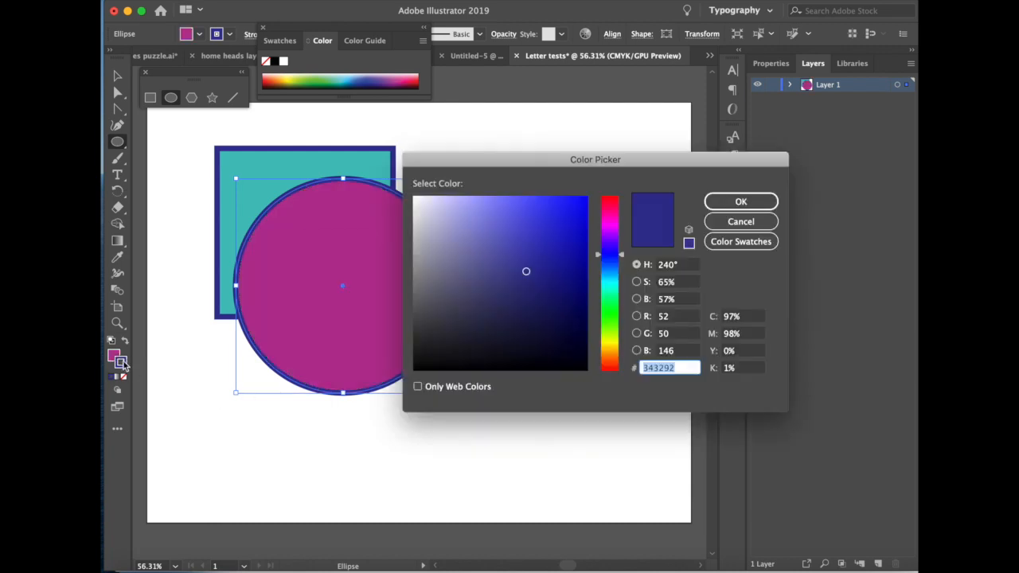
{"action": "left_click", "coordinate": [609, 341]}
{"action": "left_click", "coordinate": [565, 229]}
{"action": "left_click", "coordinate": [741, 204]}
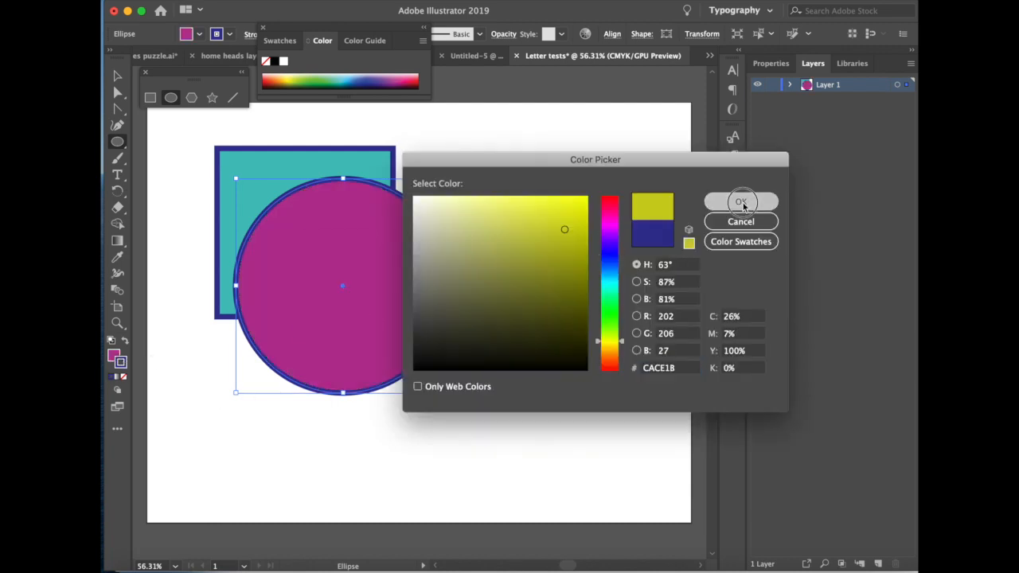
- Add a six-sided polygon with a 0.6944 in radius in the artboard's upper-right area and move it down and closer to the circle
{"action": "left_click", "coordinate": [192, 98]}
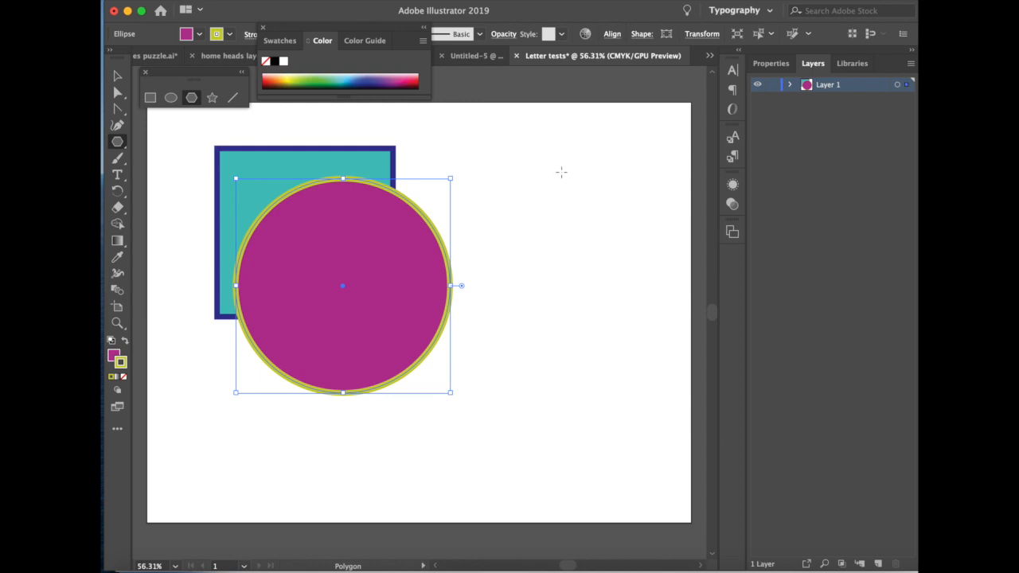
{"action": "left_click", "coordinate": [561, 172]}
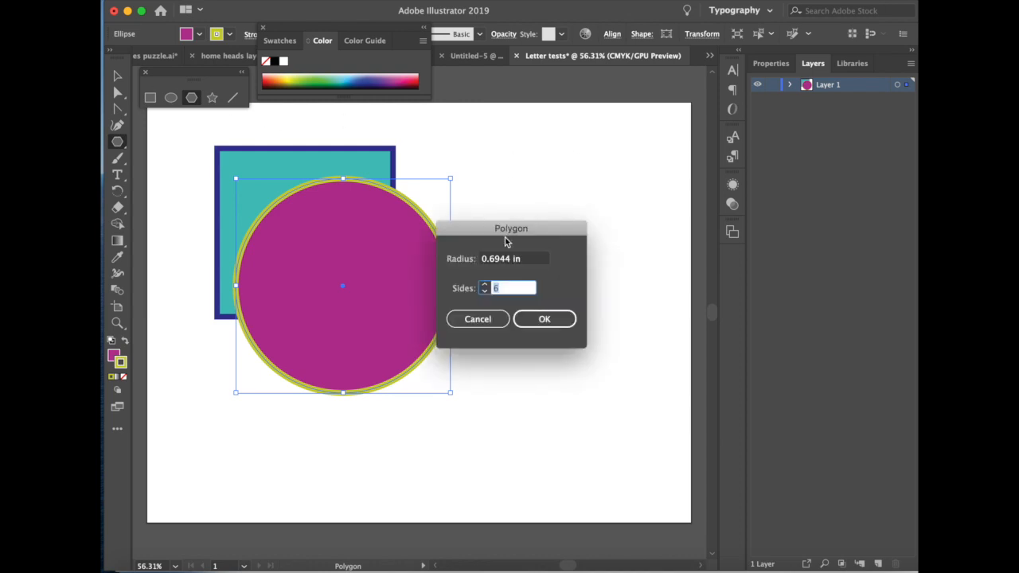
{"action": "left_click", "coordinate": [484, 286]}
{"action": "left_click", "coordinate": [484, 291]}
{"action": "key", "text": "Return"}
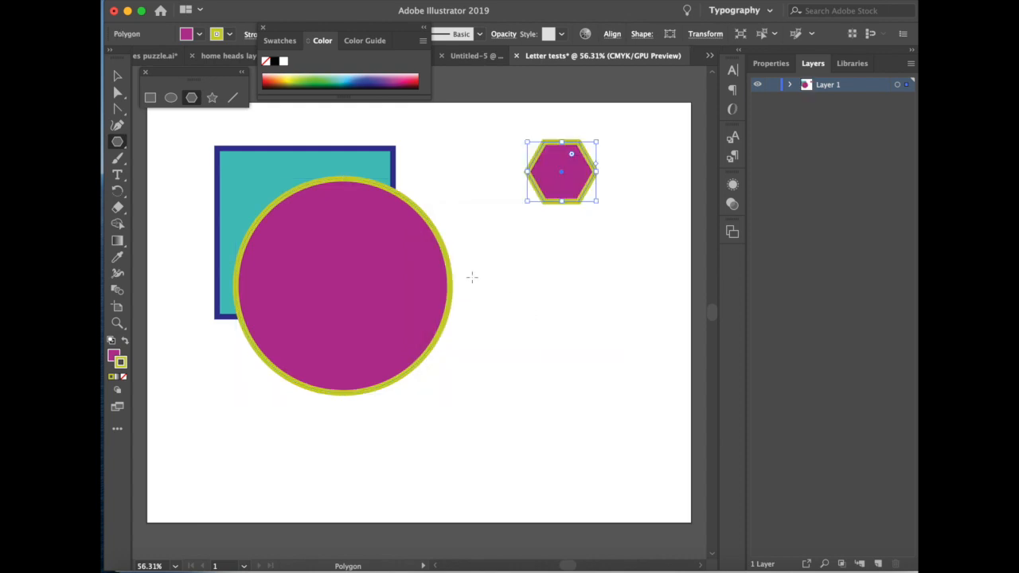
{"action": "left_click", "coordinate": [117, 75]}
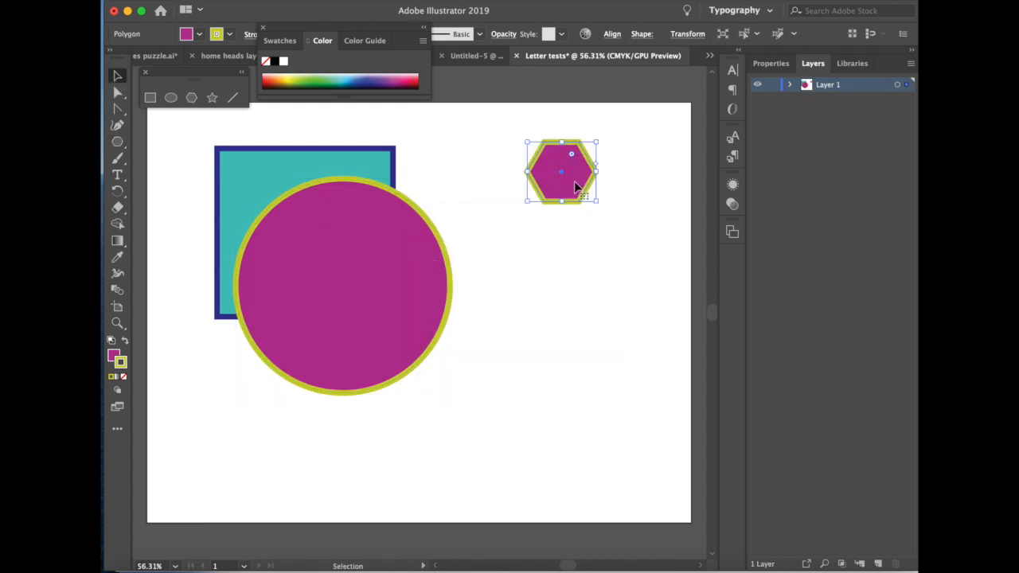
{"action": "left_click_drag", "start_coordinate": [568, 186], "coordinate": [540, 245]}
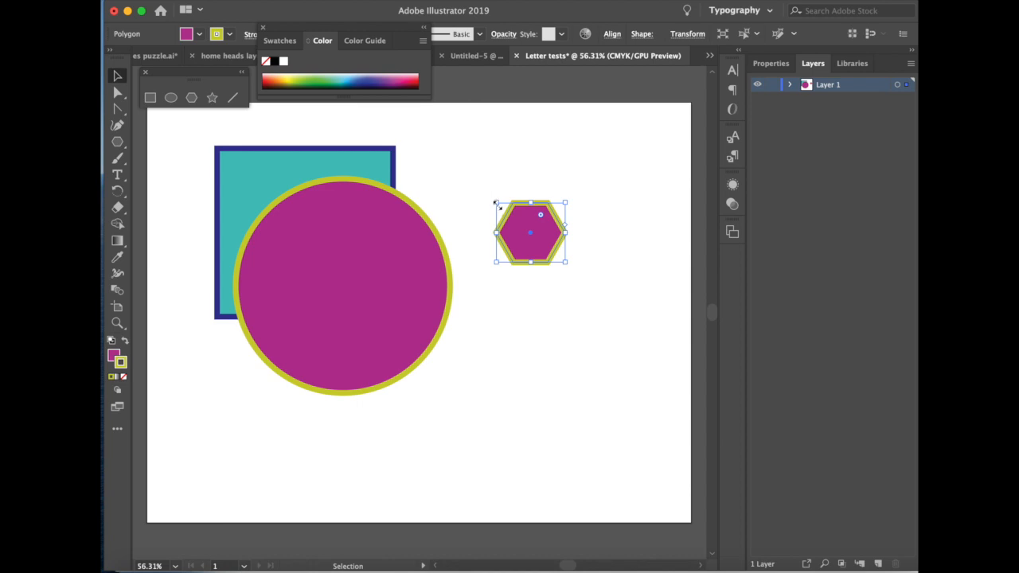
- Enlarge the hexagon to more than twice its size in the open area beside the circle
{"action": "left_click_drag", "start_coordinate": [496, 203], "coordinate": [479, 187]}
{"action": "left_click_drag", "start_coordinate": [566, 264], "coordinate": [637, 355]}
{"action": "left_click_drag", "start_coordinate": [473, 182], "coordinate": [682, 360]}
{"action": "left_click_drag", "start_coordinate": [557, 188], "coordinate": [559, 298]}
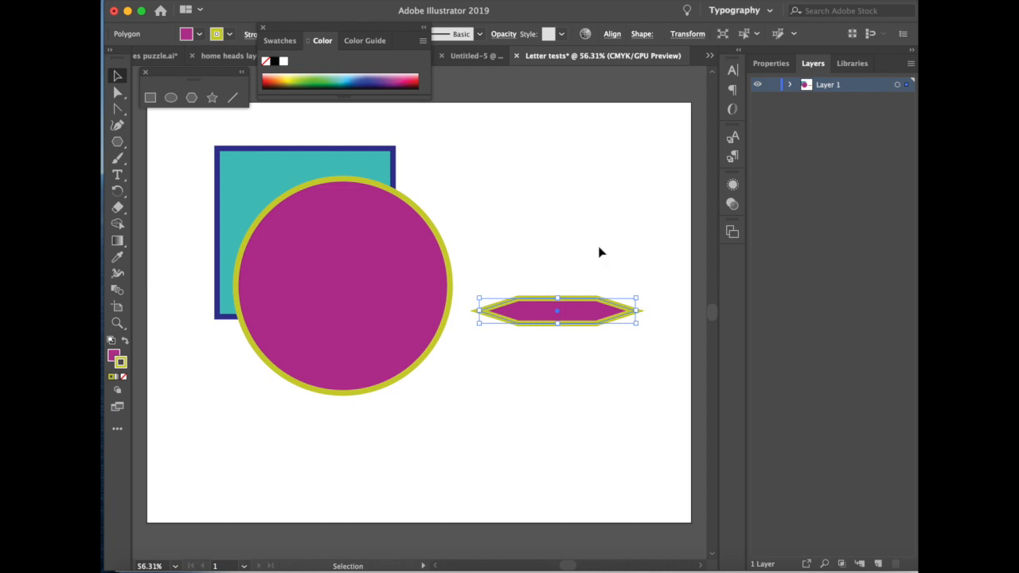
{"action": "key", "text": "super+z"}
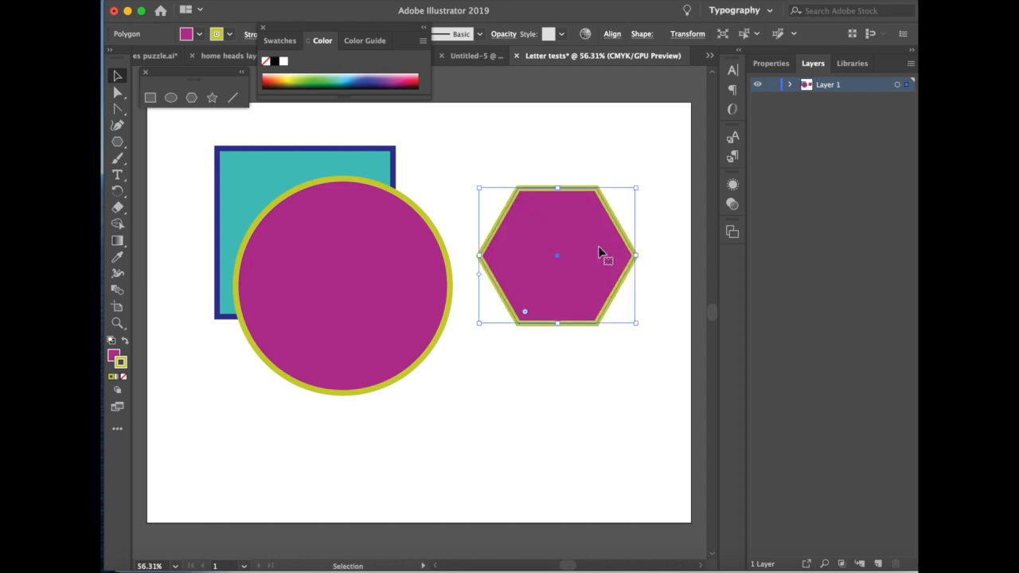
- Change the hexagon's fill color to green 09D325
{"action": "double_click", "coordinate": [114, 356]}
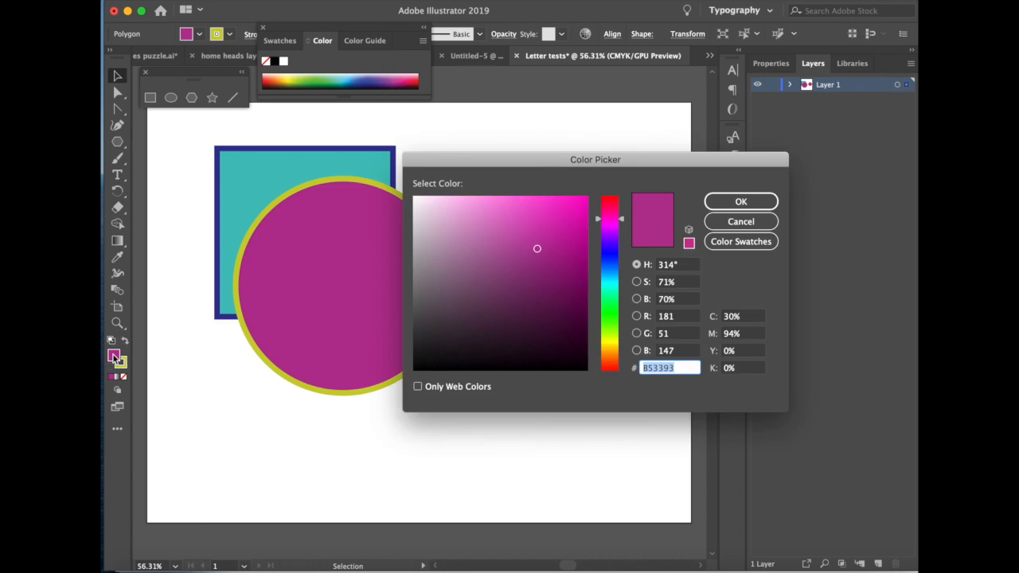
{"action": "left_click_drag", "start_coordinate": [610, 296], "coordinate": [610, 309]}
{"action": "left_click", "coordinate": [580, 227]}
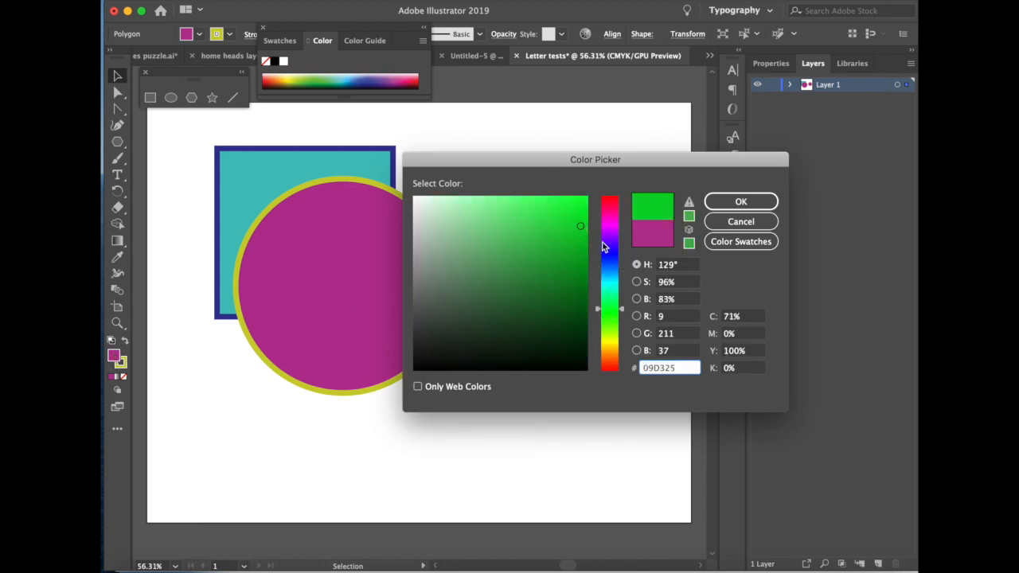
{"action": "key", "text": "Return"}
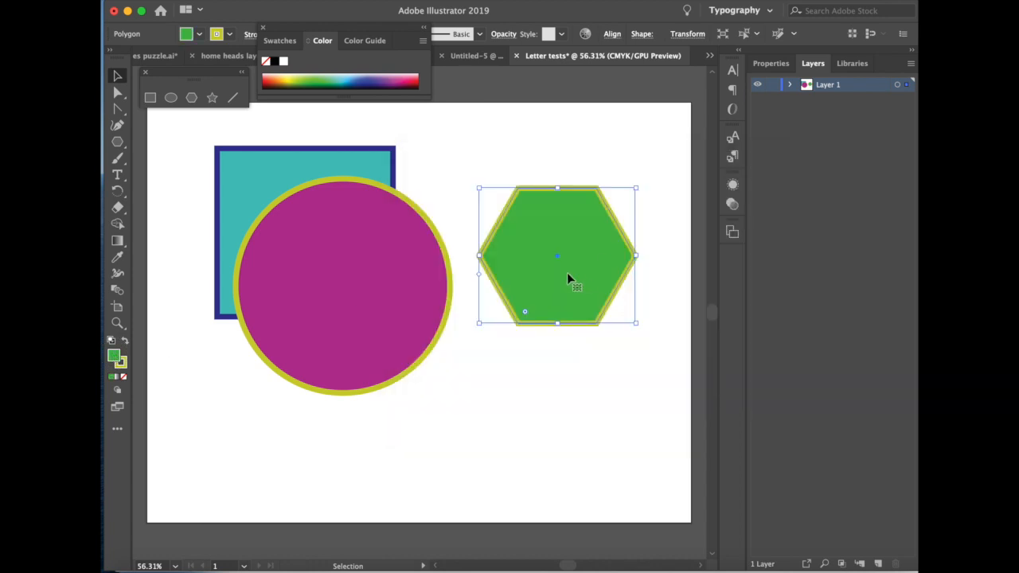
- Give the hexagon a blue stroke, then enlarge it and place it over the circle's lower-right part
{"action": "double_click", "coordinate": [120, 362]}
{"action": "mouse_move", "coordinate": [626, 315]}
{"action": "left_mouse_down"}
{"action": "mouse_move", "coordinate": [616, 256]}
{"action": "mouse_move", "coordinate": [503, 326]}
{"action": "mouse_move", "coordinate": [421, 346]}
{"action": "left_mouse_up"}
{"action": "key", "text": "Return"}
{"action": "left_click", "coordinate": [117, 77]}
{"action": "left_click_drag", "start_coordinate": [499, 400], "coordinate": [539, 436]}
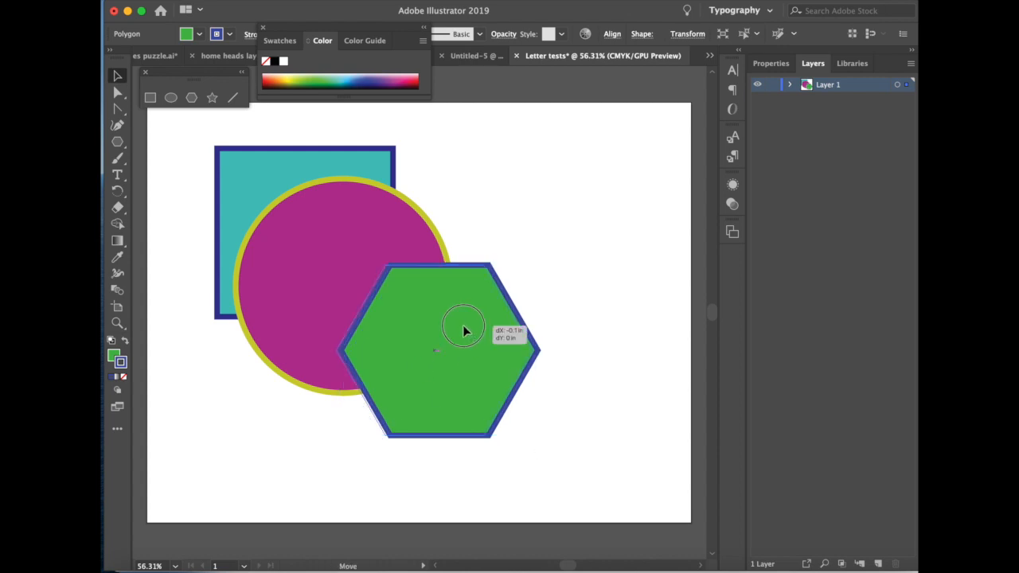
{"action": "left_click_drag", "start_coordinate": [464, 331], "coordinate": [446, 327]}
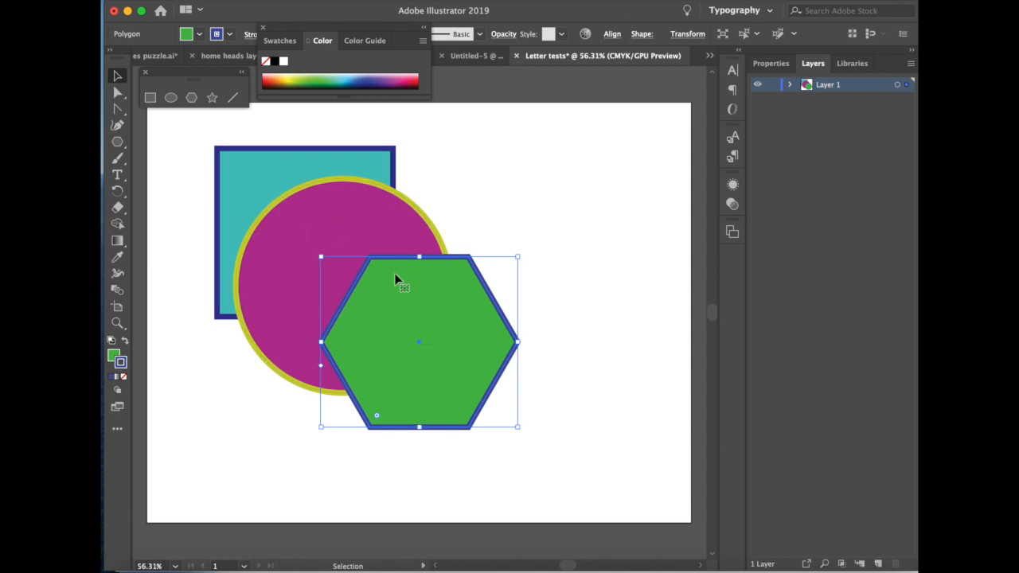
- Add a three-point star with radii of 0.3472 in and 0.6944 in to the artboard's upper-right area, using the hexagon's colors
{"action": "left_click", "coordinate": [257, 151]}
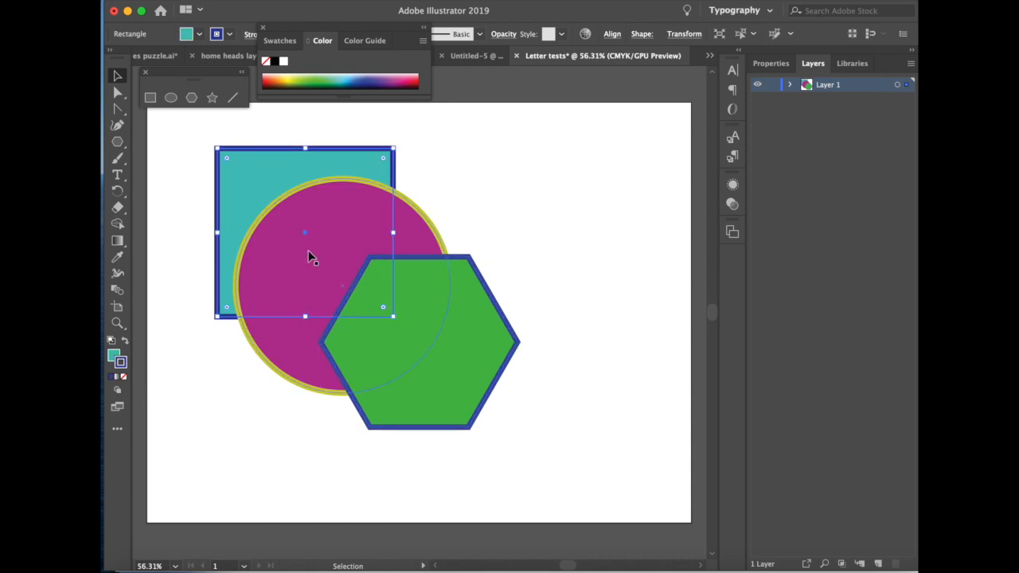
{"action": "left_click", "coordinate": [374, 286]}
{"action": "left_click", "coordinate": [211, 97]}
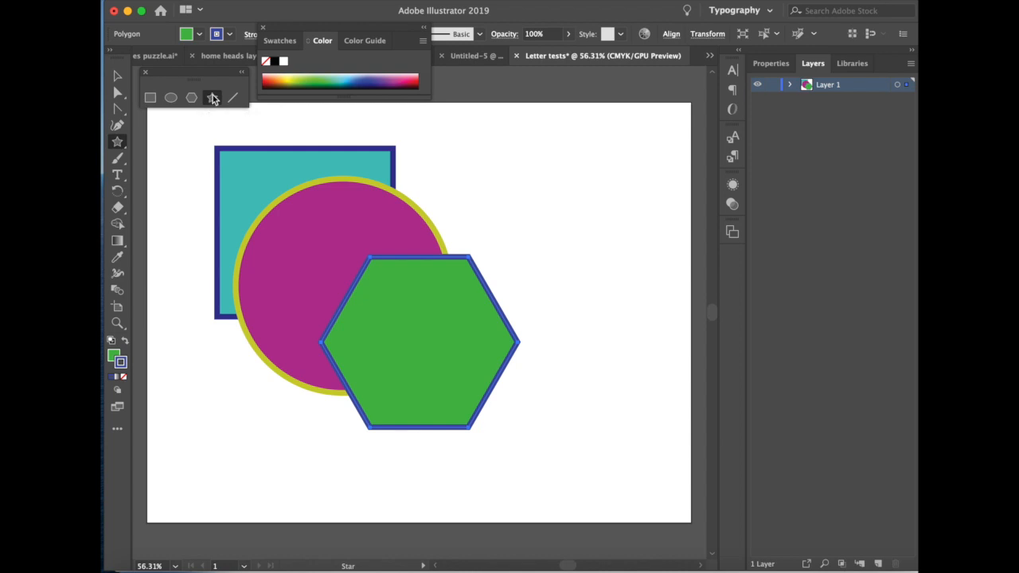
{"action": "left_click", "coordinate": [533, 197]}
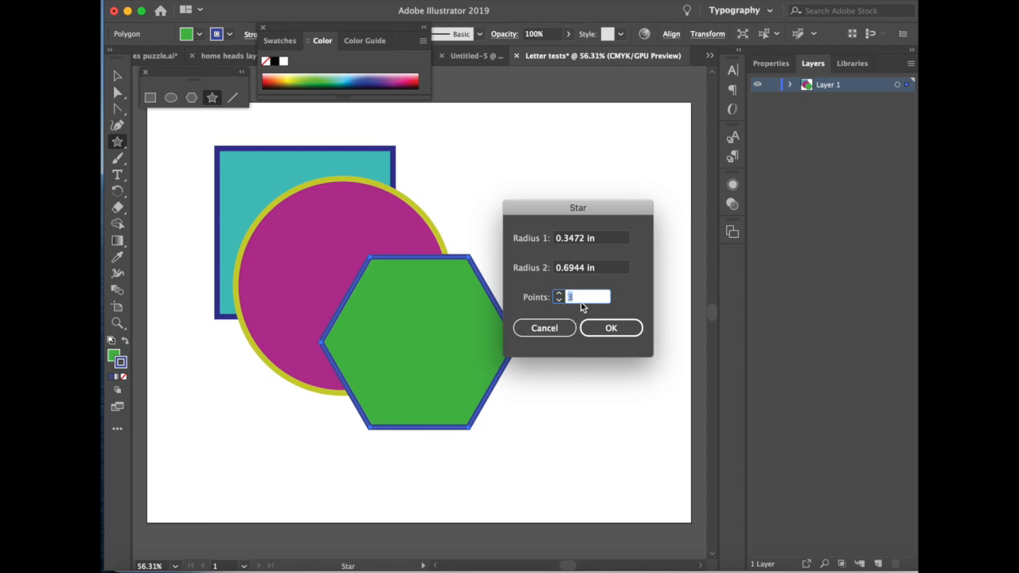
{"action": "left_click", "coordinate": [613, 328]}
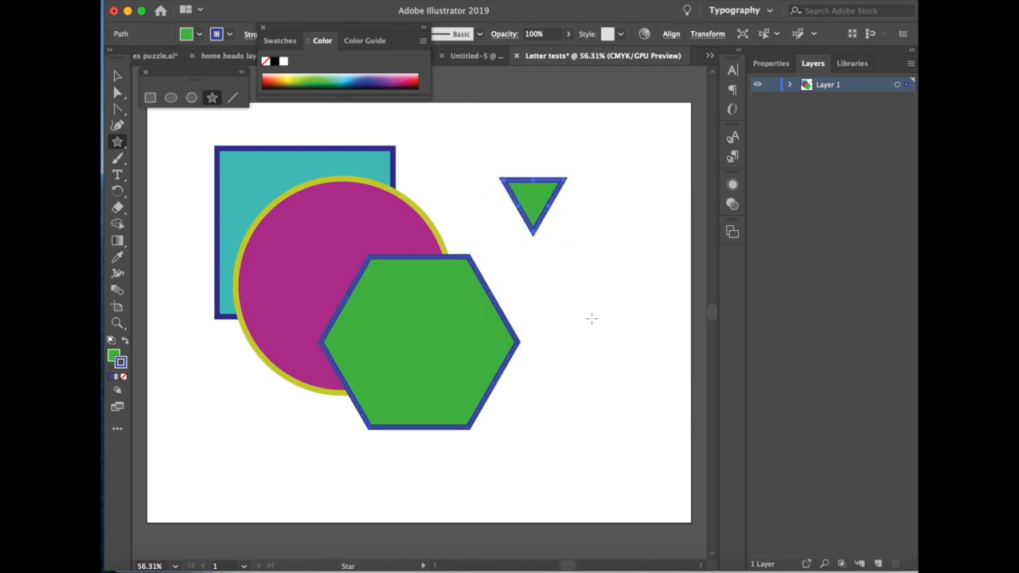
- Set the triangle's fill to olive yellow and its stroke to red
{"action": "double_click", "coordinate": [113, 355]}
{"action": "left_click_drag", "start_coordinate": [610, 311], "coordinate": [610, 254]}
{"action": "double_click", "coordinate": [121, 365]}
{"action": "left_click", "coordinate": [713, 206]}
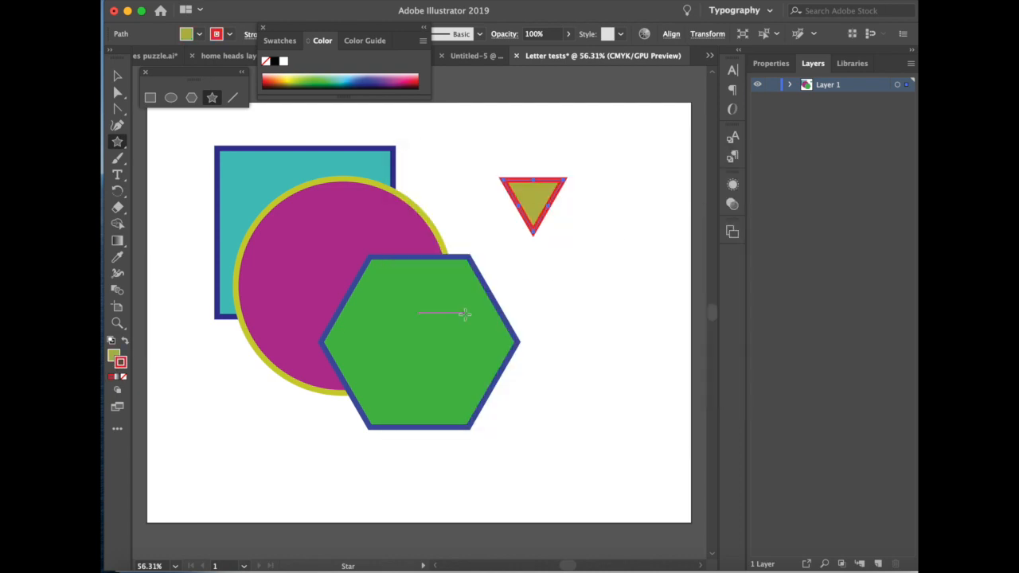
- Enlarge the triangle, rotate it so one corner points up, and place it over the hexagon's right part
{"action": "key", "text": "v"}
{"action": "left_click_drag", "start_coordinate": [564, 232], "coordinate": [494, 348]}
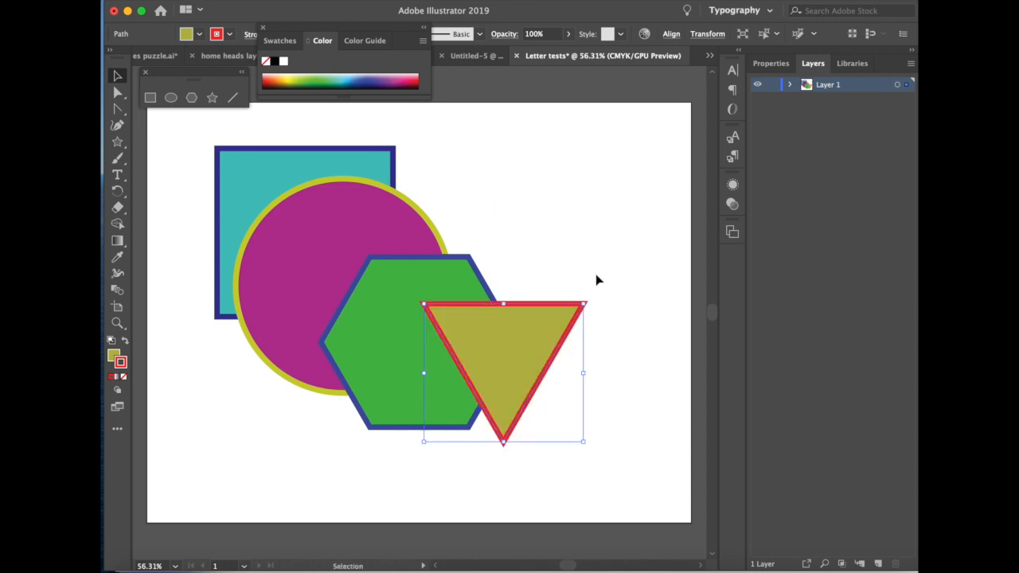
{"action": "left_click_drag", "start_coordinate": [585, 296], "coordinate": [597, 423]}
{"action": "left_click_drag", "start_coordinate": [536, 384], "coordinate": [494, 385]}
- Add a 12-point star with Radius 1 of 1 in and Radius 2 of 2 in to the artboard's upper-right area
{"action": "left_click", "coordinate": [212, 97]}
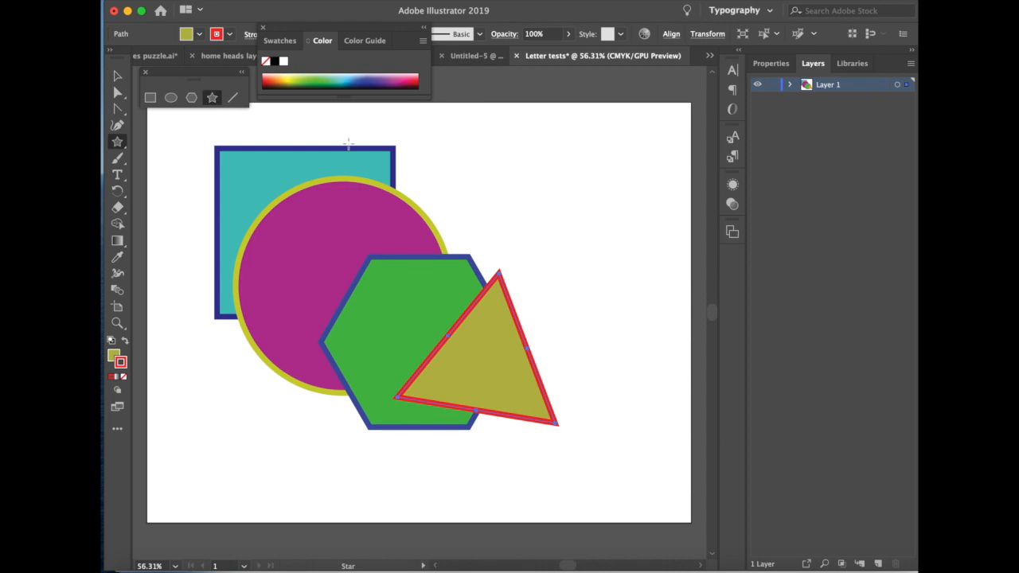
{"action": "left_click", "coordinate": [573, 183]}
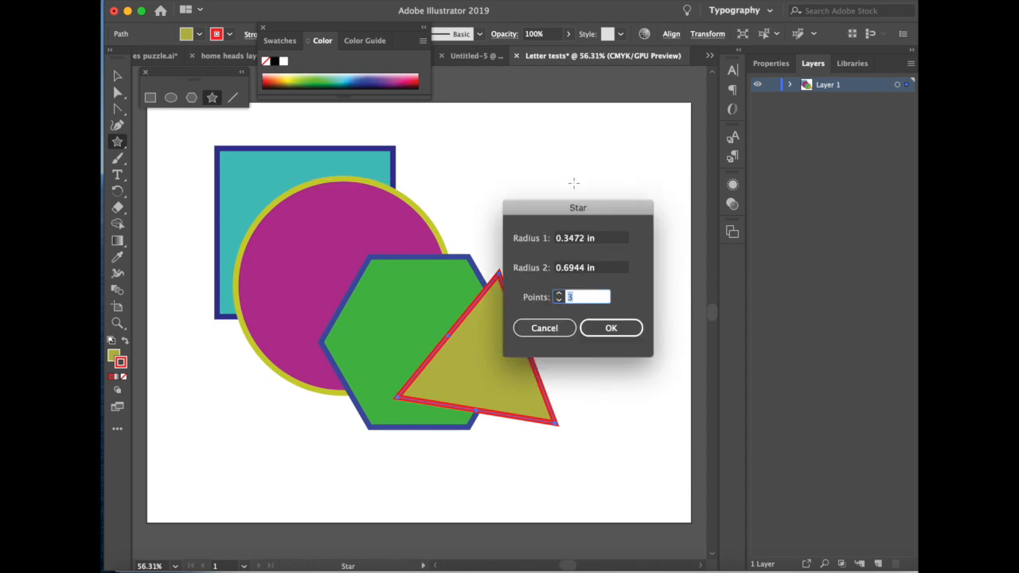
{"action": "left_click", "coordinate": [558, 294]}
{"action": "left_click", "coordinate": [559, 294]}
{"action": "left_click", "coordinate": [558, 294]}
{"action": "left_click", "coordinate": [558, 294]}
{"action": "left_click", "coordinate": [558, 294]}
{"action": "left_click", "coordinate": [558, 294]}
{"action": "left_click", "coordinate": [559, 294]}
{"action": "left_click", "coordinate": [613, 240]}
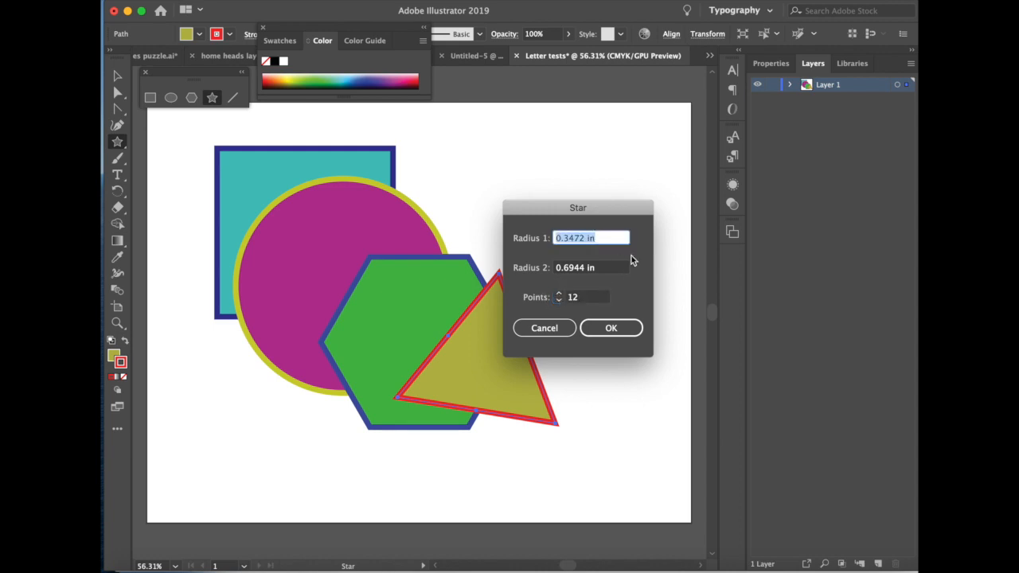
{"action": "left_click", "coordinate": [618, 269]}
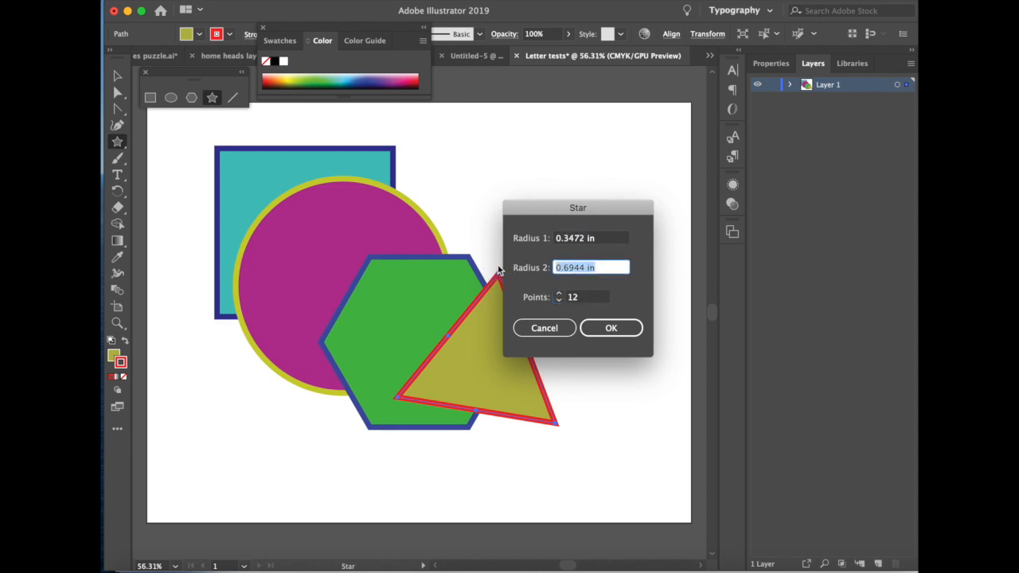
{"action": "type", "text": "2"}
{"action": "left_click", "coordinate": [502, 237]}
{"action": "type", "text": "1"}
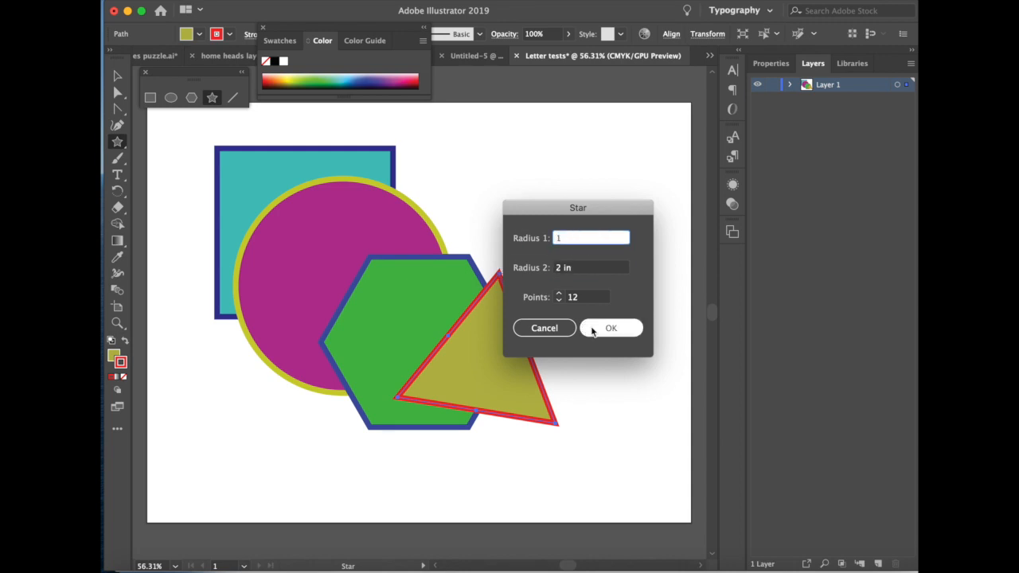
{"action": "left_click", "coordinate": [595, 327]}
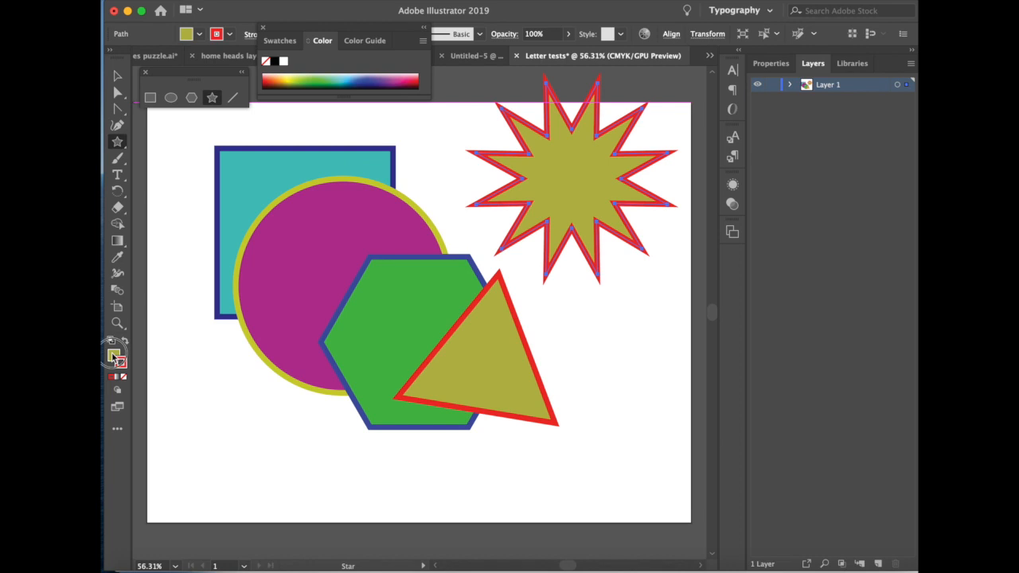
- Color the 12-point star dark blue with a green stroke and reposition the star, triangle and square on the artboard
{"action": "double_click", "coordinate": [114, 355]}
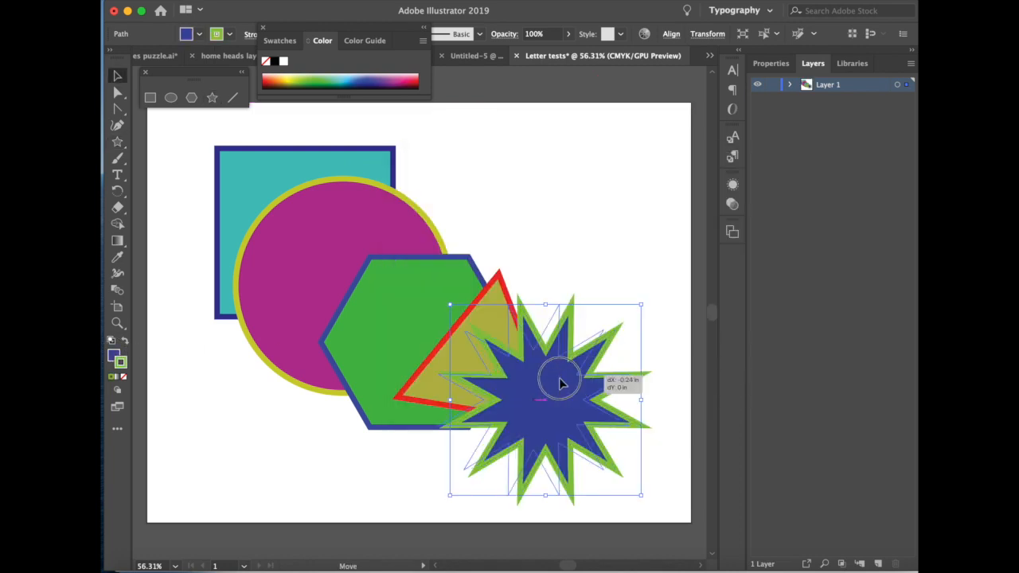
{"action": "left_click_drag", "start_coordinate": [572, 371], "coordinate": [534, 379]}
{"action": "mouse_move", "coordinate": [496, 279]}
{"action": "left_mouse_down"}
{"action": "mouse_move", "coordinate": [455, 276]}
{"action": "mouse_move", "coordinate": [452, 267]}
{"action": "left_mouse_up"}
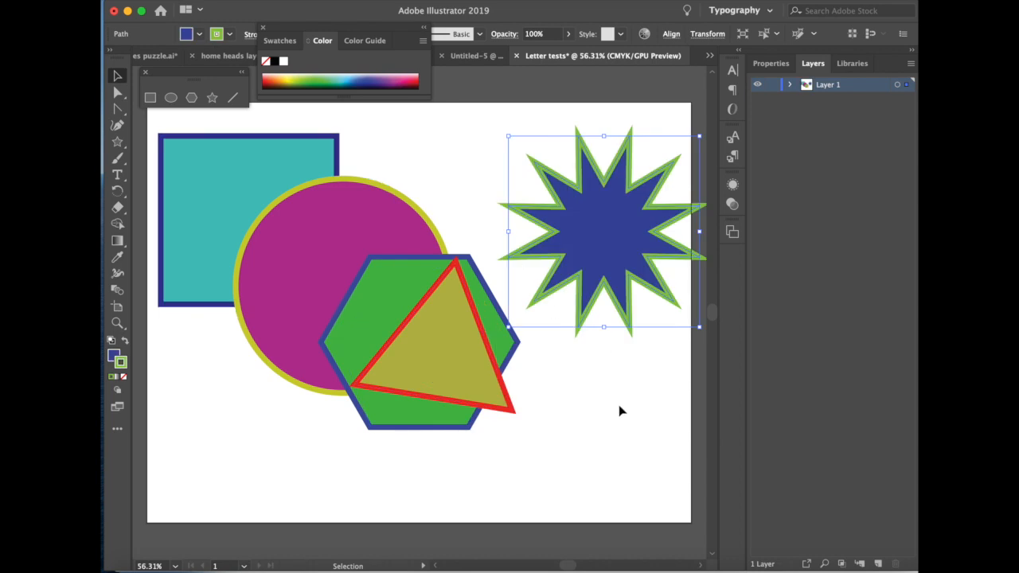
{"action": "left_click_drag", "start_coordinate": [622, 411], "coordinate": [258, 191]}
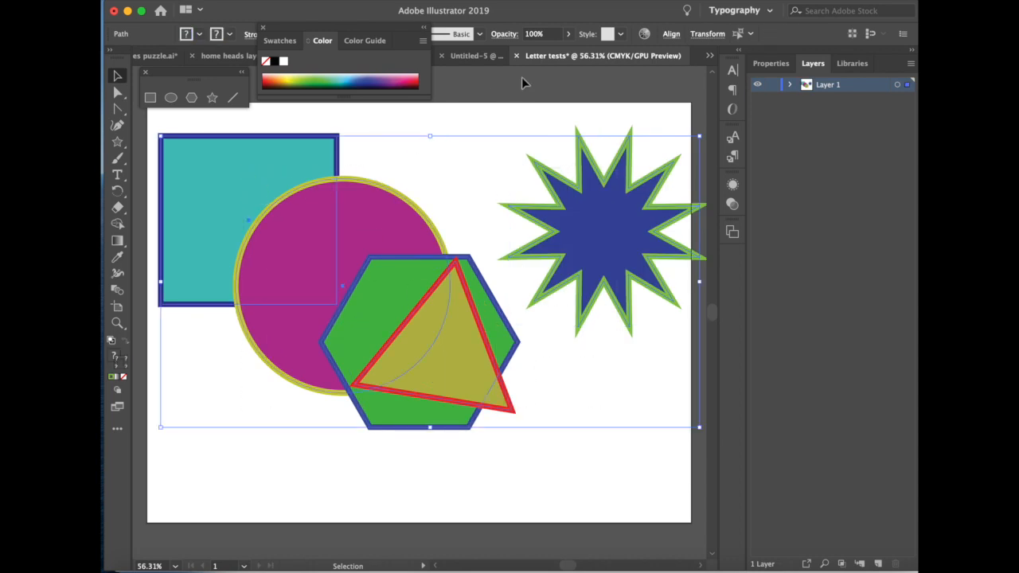
- Align all five shapes on their vertical centers and distribute them evenly by their horizontal centers
{"action": "left_click", "coordinate": [671, 34]}
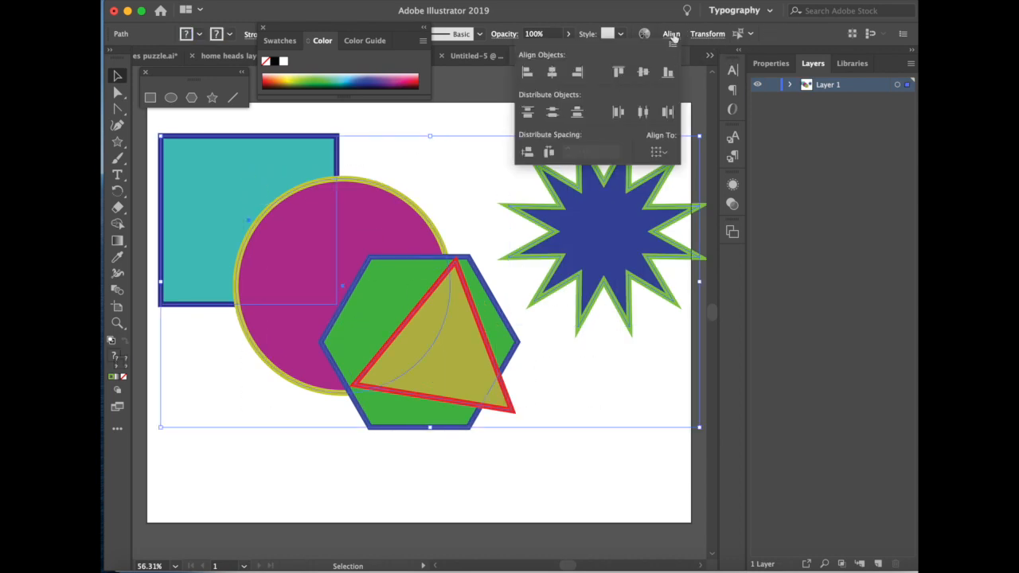
{"action": "left_click", "coordinate": [465, 0]}
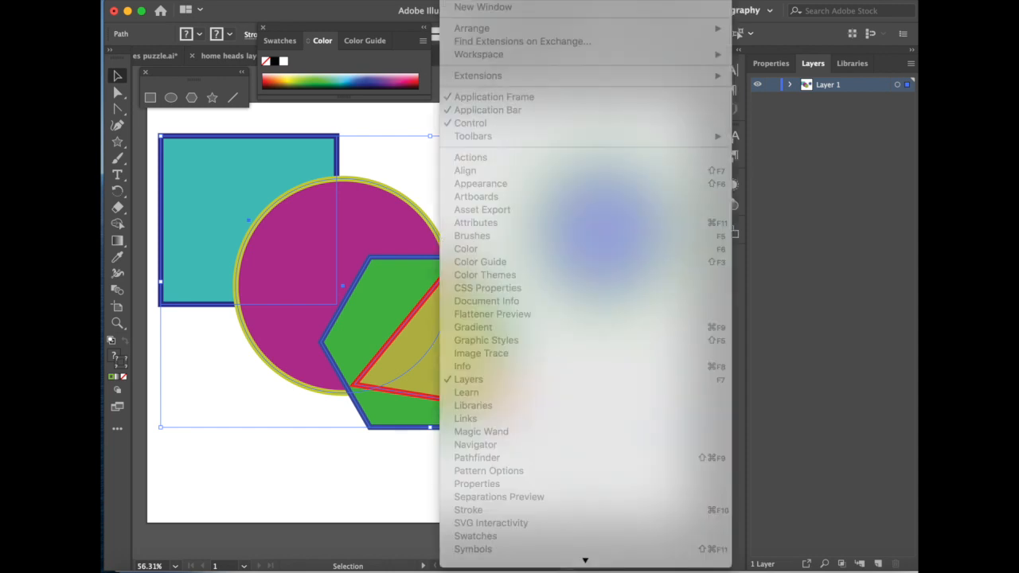
{"action": "left_click", "coordinate": [465, 2]}
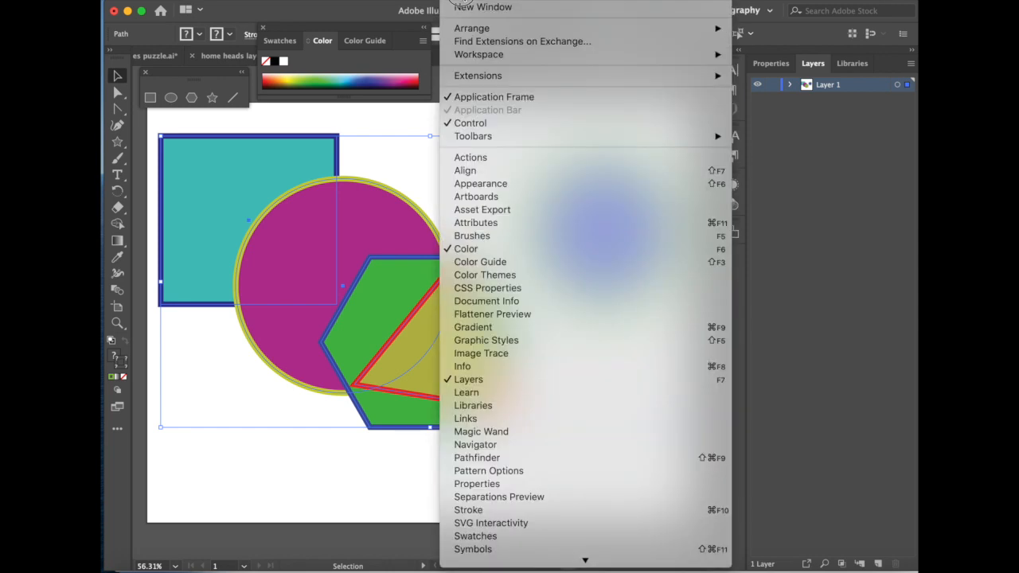
{"action": "left_click", "coordinate": [493, 168]}
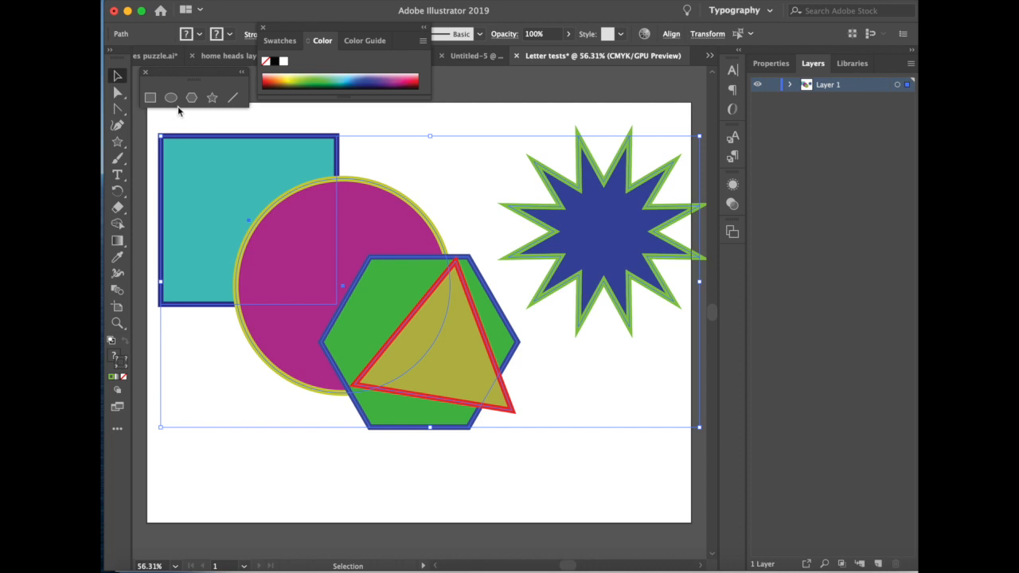
{"action": "left_click_drag", "start_coordinate": [182, 121], "coordinate": [602, 365]}
{"action": "left_click", "coordinate": [462, 1]}
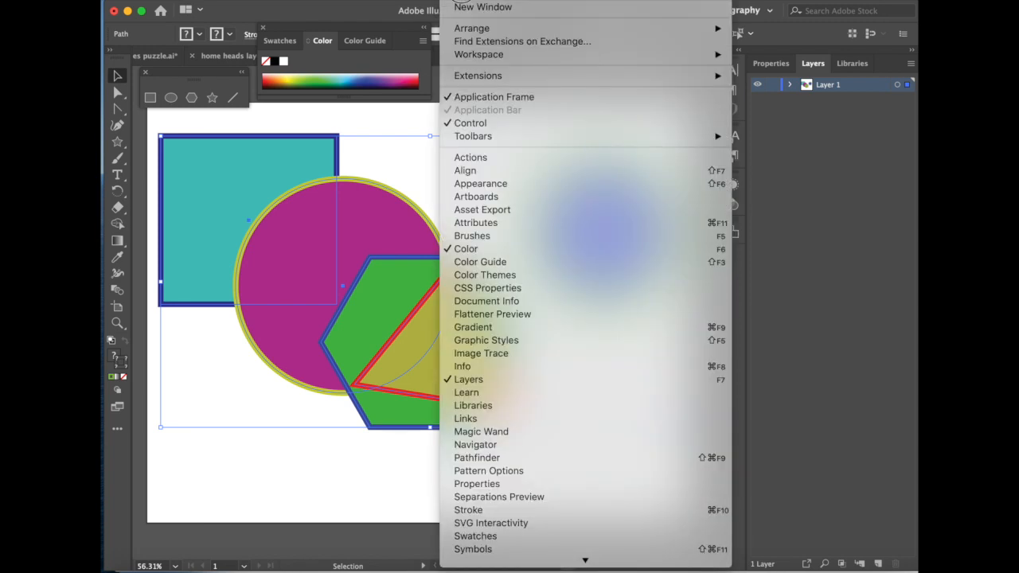
{"action": "left_click", "coordinate": [460, 169]}
{"action": "left_click", "coordinate": [833, 130]}
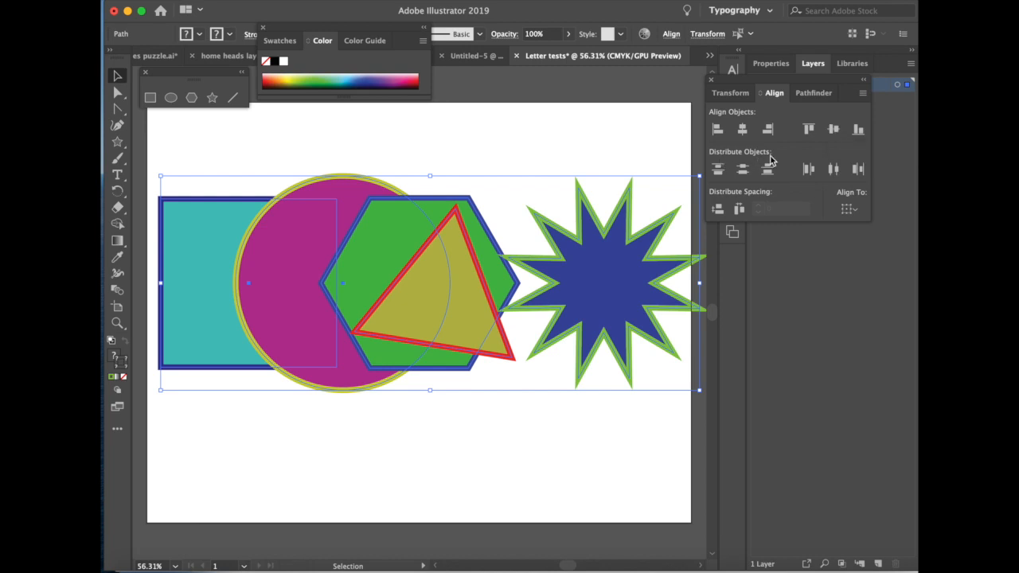
{"action": "left_click", "coordinate": [833, 169]}
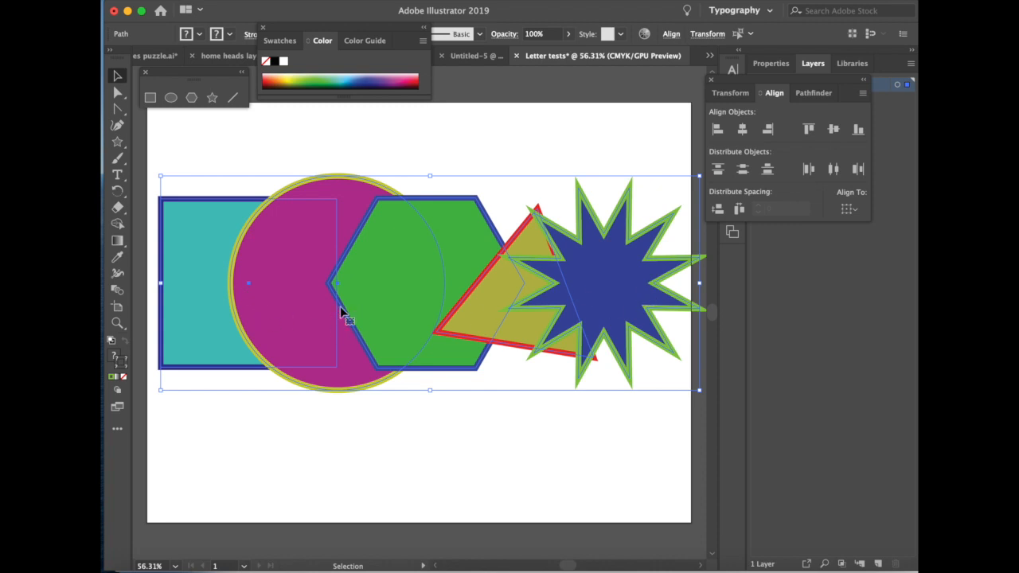
- Deselect all the shapes and collapse the floating Align panel group
{"action": "left_click", "coordinate": [809, 254]}
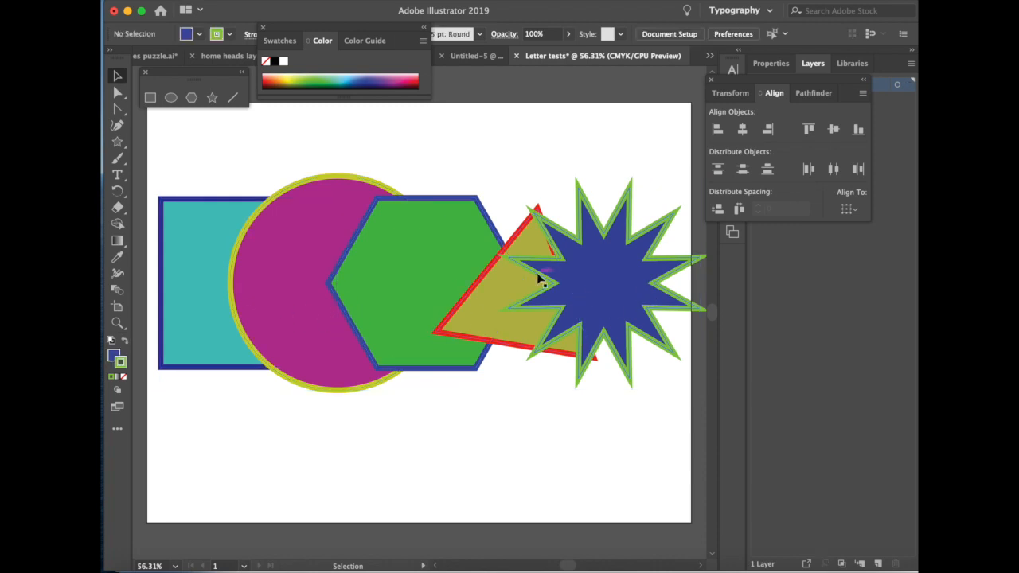
{"action": "left_click", "coordinate": [182, 201]}
{"action": "left_click", "coordinate": [418, 151]}
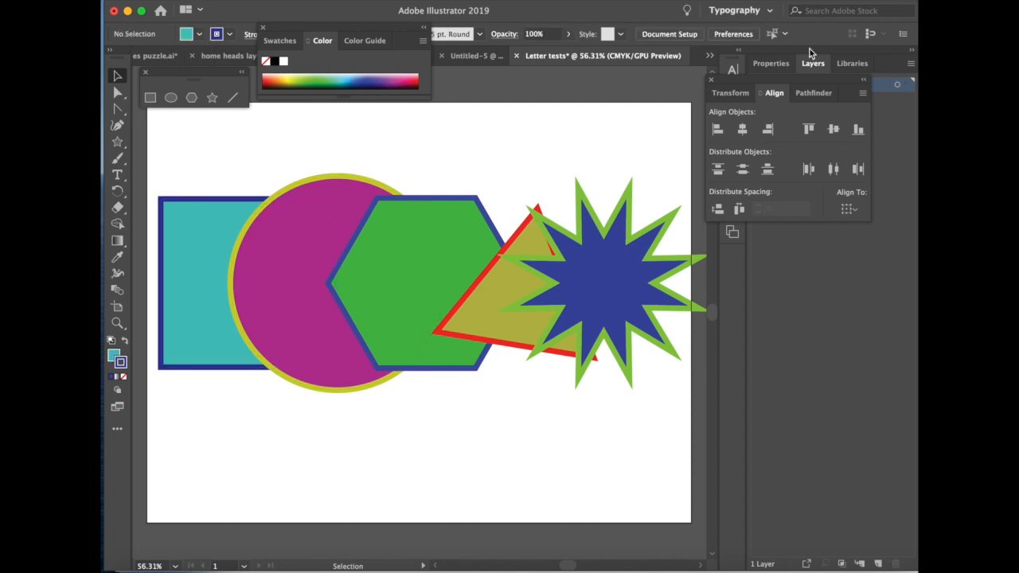
{"action": "left_click", "coordinate": [864, 84]}
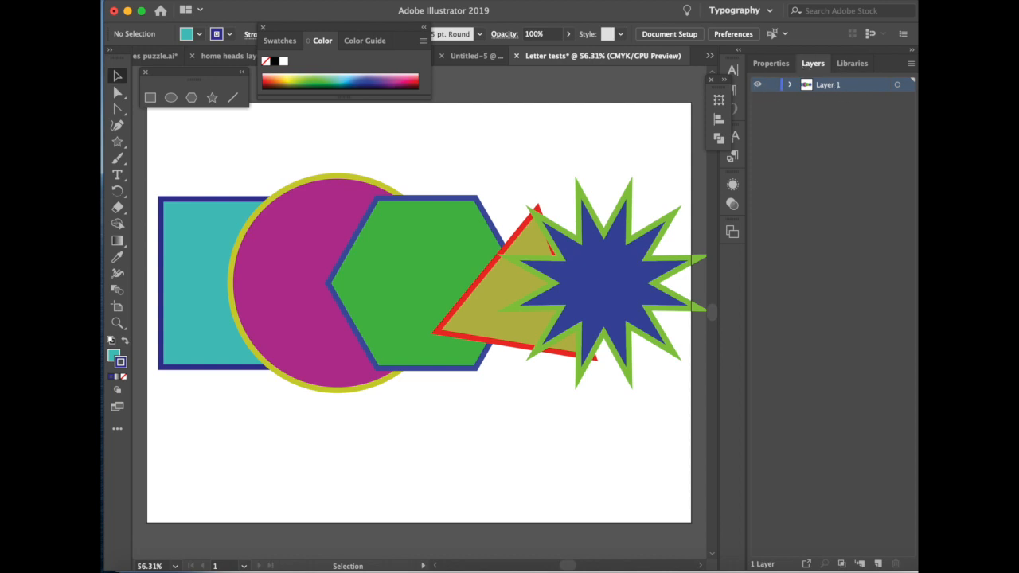
- Expand Layer 1 to examine the stacking order of its shapes, then collapse it again
{"action": "left_click", "coordinate": [464, 1]}
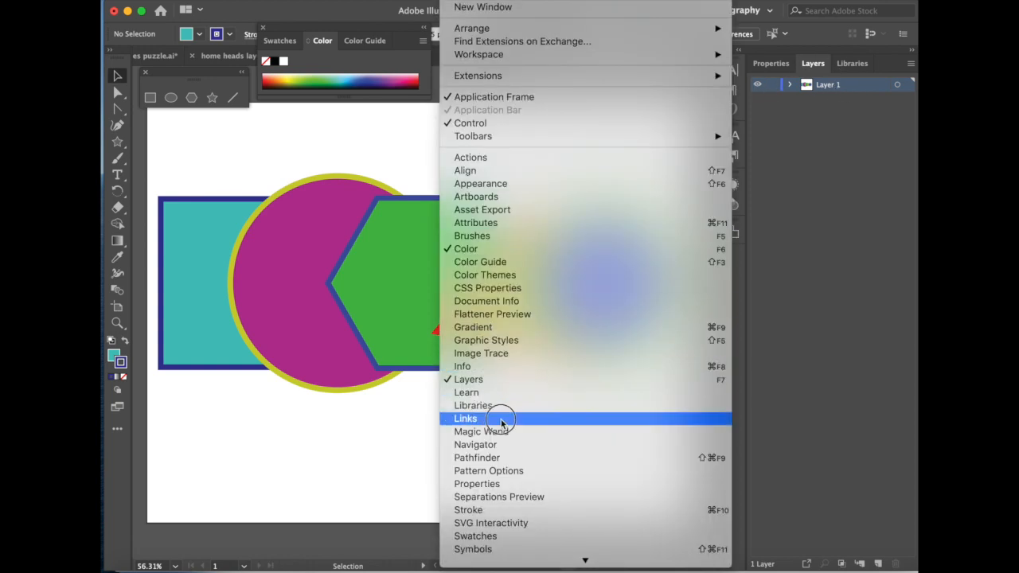
{"action": "left_click", "coordinate": [512, 380]}
{"action": "left_click", "coordinate": [790, 85]}
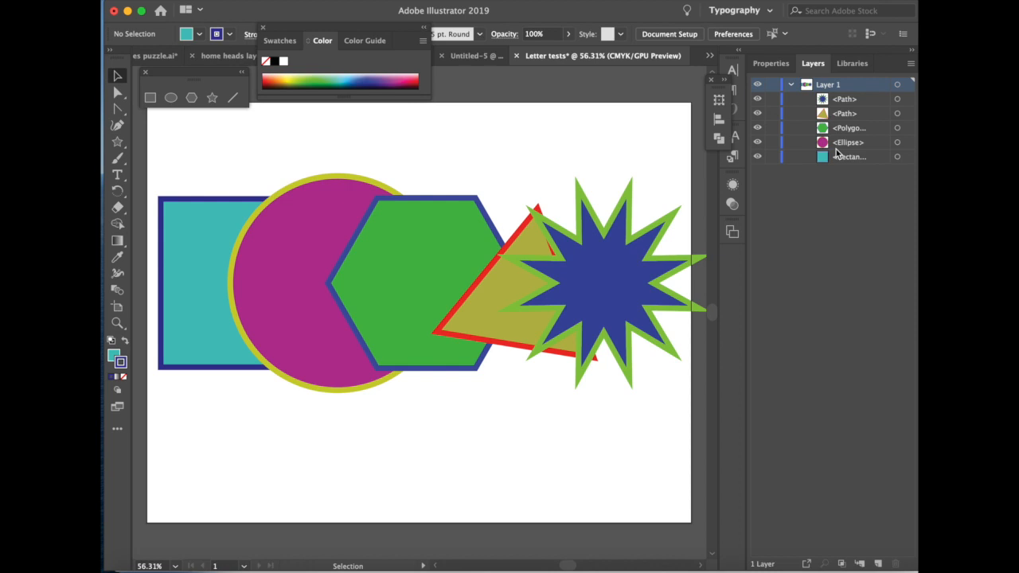
{"action": "left_click", "coordinate": [789, 84]}
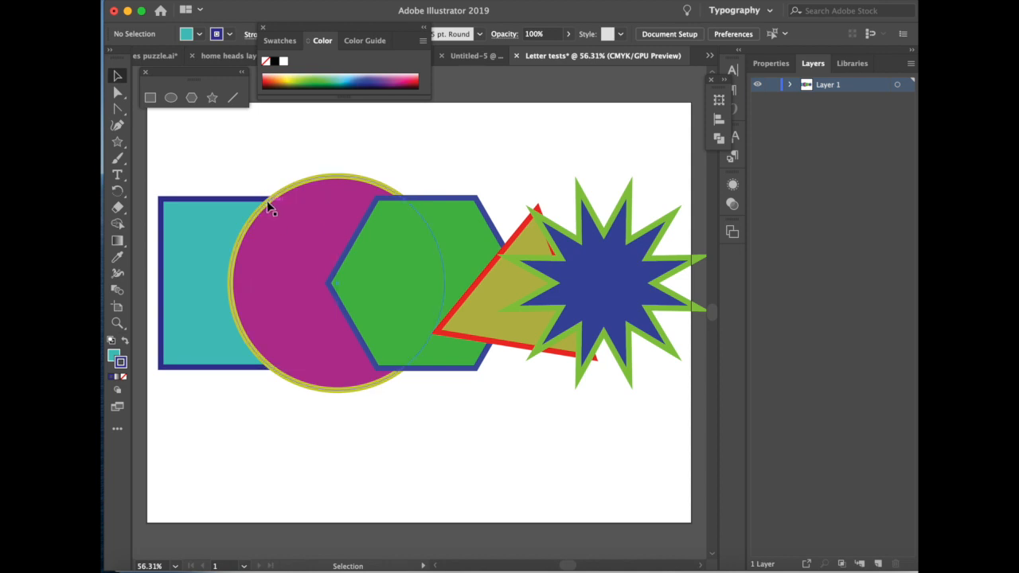
- Bring the magenta circle to the front of the stacking order
{"action": "left_click", "coordinate": [331, 179]}
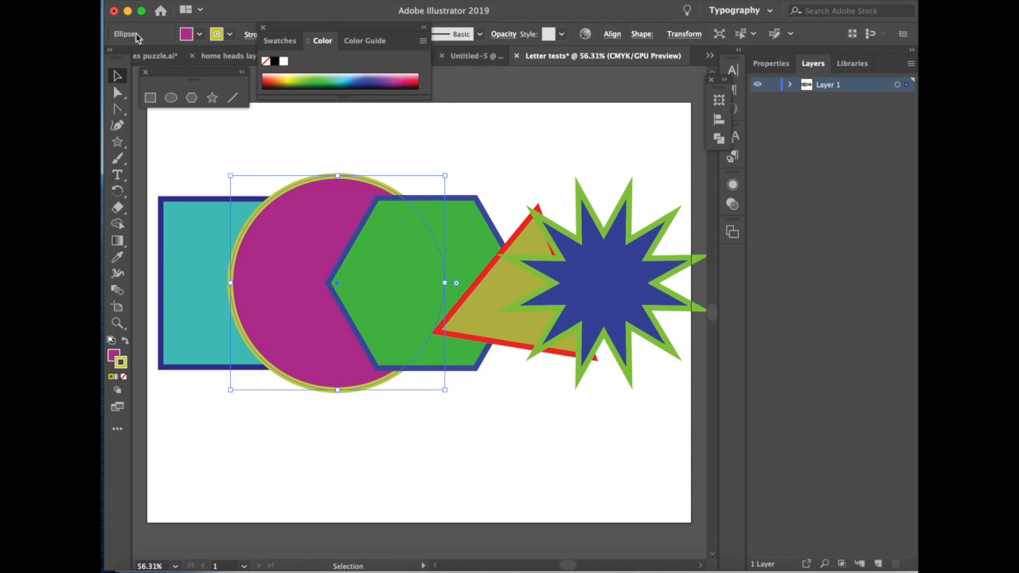
{"action": "left_click", "coordinate": [343, 0]}
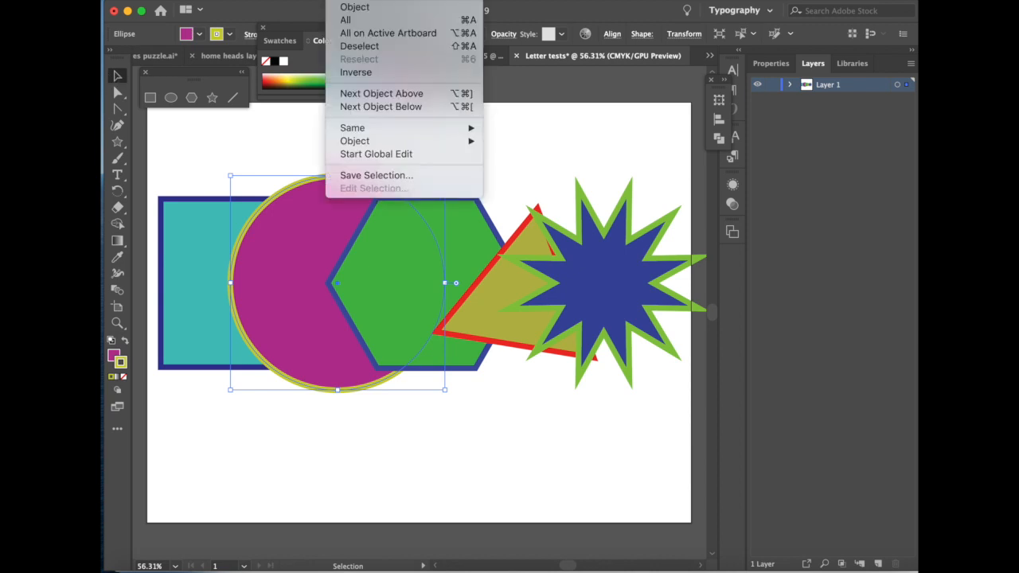
{"action": "mouse_move", "coordinate": [267, 0]}
{"action": "mouse_move", "coordinate": [262, 24]}
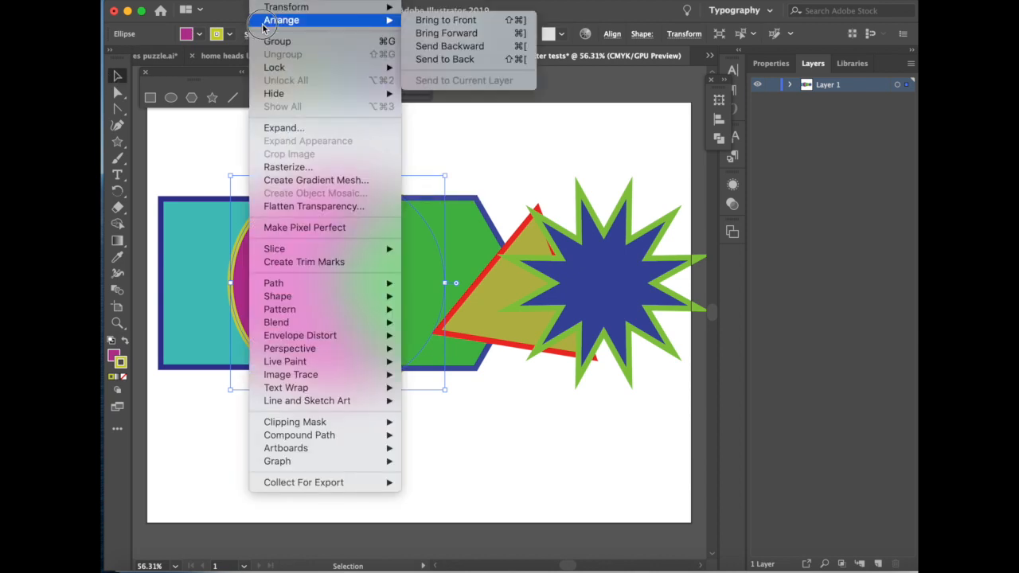
{"action": "left_click", "coordinate": [442, 22]}
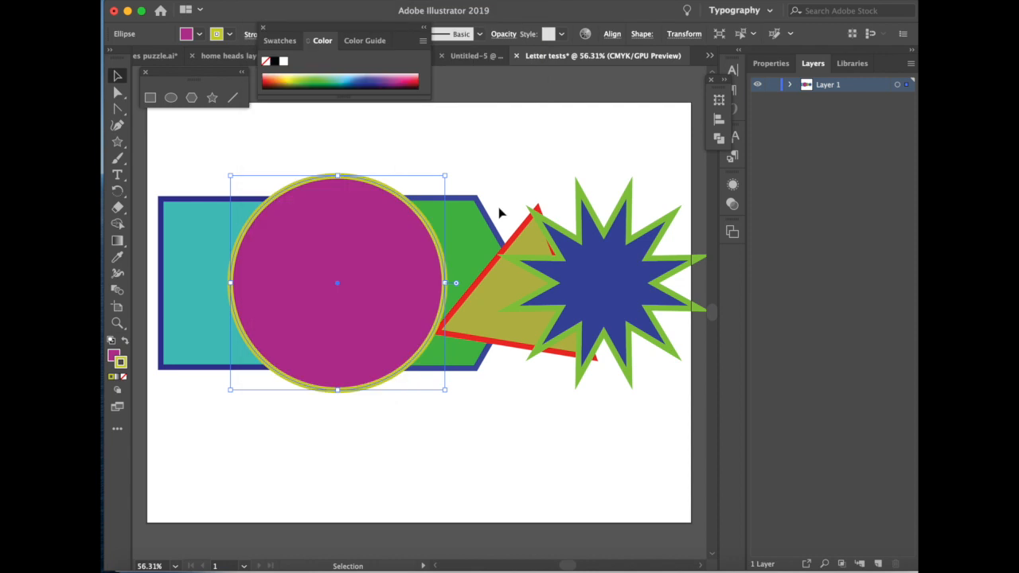
- Move the green hexagon forward one level and bring it to the front, leaving all the shapes deselected
{"action": "left_click", "coordinate": [471, 215]}
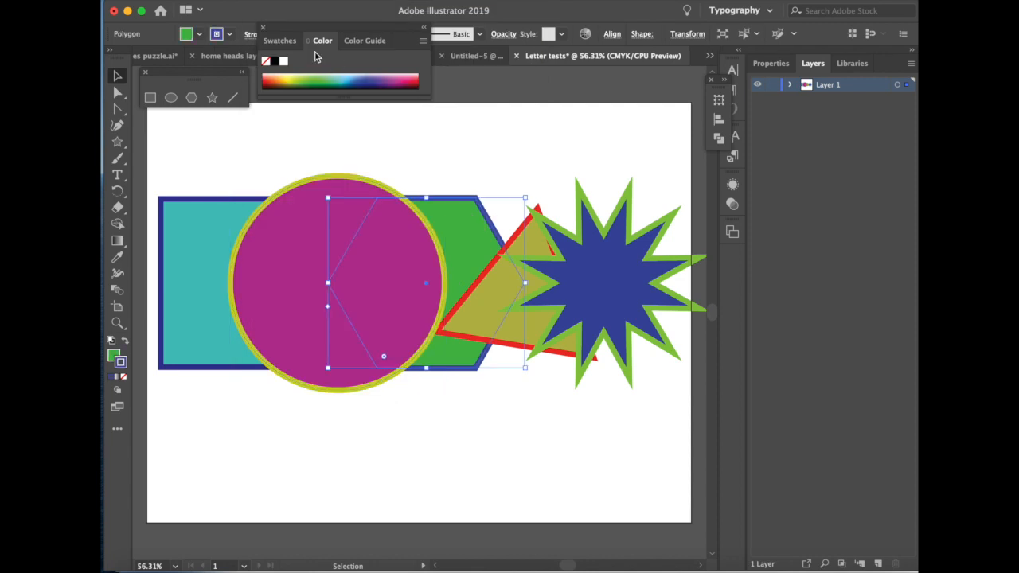
{"action": "left_click", "coordinate": [273, 1]}
{"action": "mouse_move", "coordinate": [280, 19]}
{"action": "left_click", "coordinate": [447, 37]}
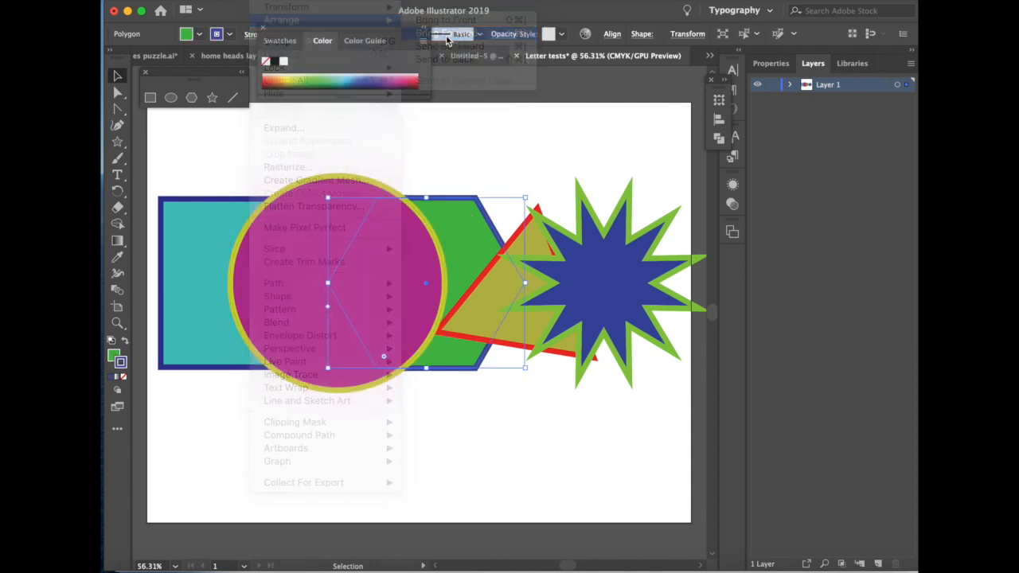
{"action": "left_click", "coordinate": [272, 0]}
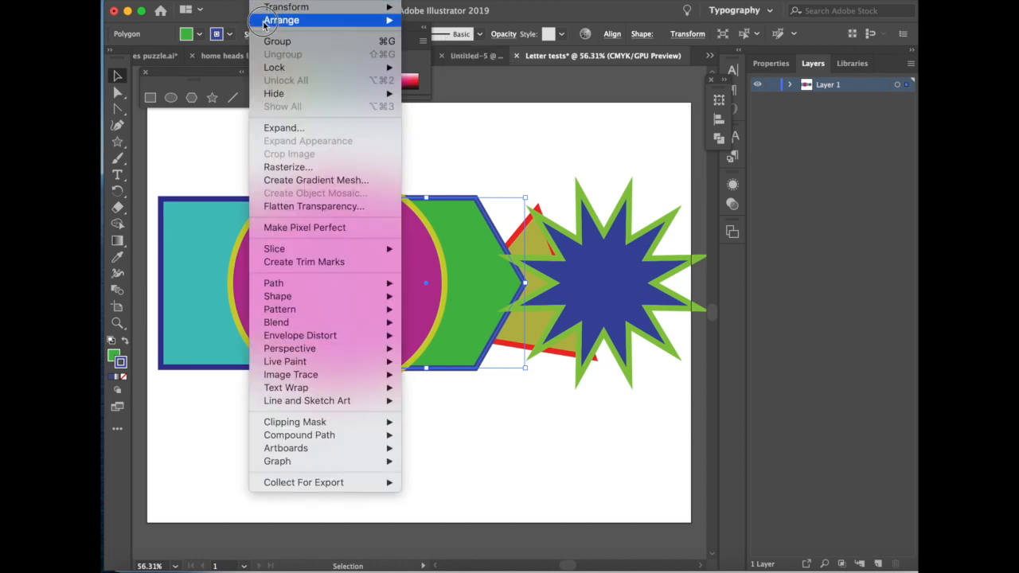
{"action": "mouse_move", "coordinate": [265, 20]}
{"action": "left_click", "coordinate": [447, 21]}
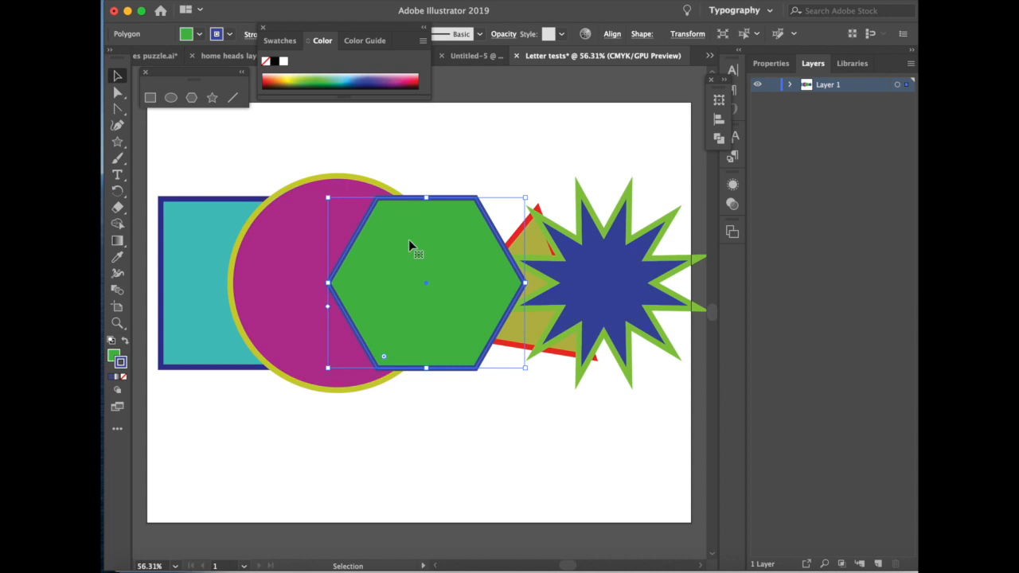
{"action": "left_click_drag", "start_coordinate": [200, 159], "coordinate": [614, 330]}
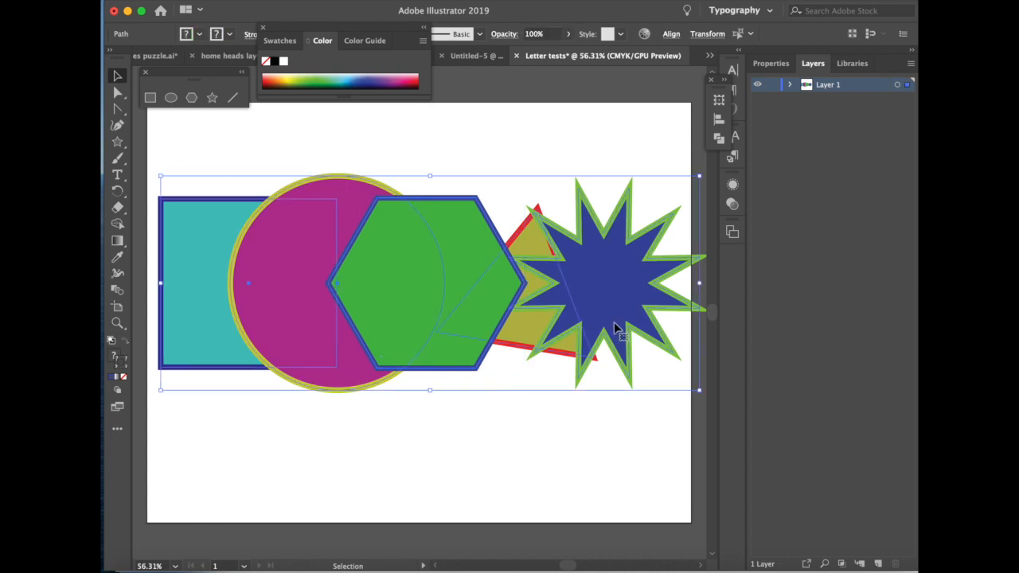
{"action": "left_click", "coordinate": [529, 163]}
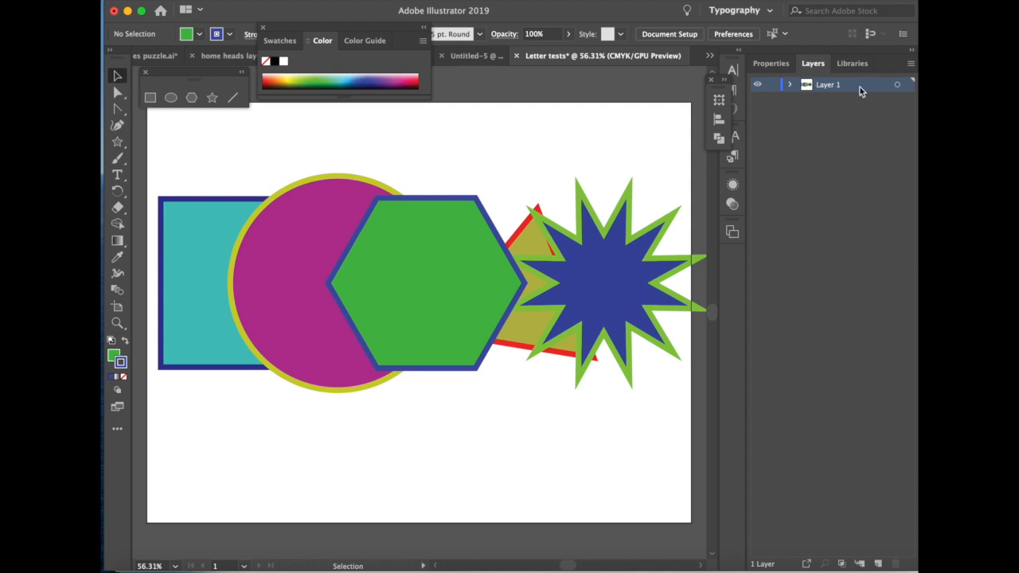
- Create a new layer above Layer 1 and draw a large blue rectangle on it over the circle and most of the hexagon
{"action": "left_click", "coordinate": [877, 563]}
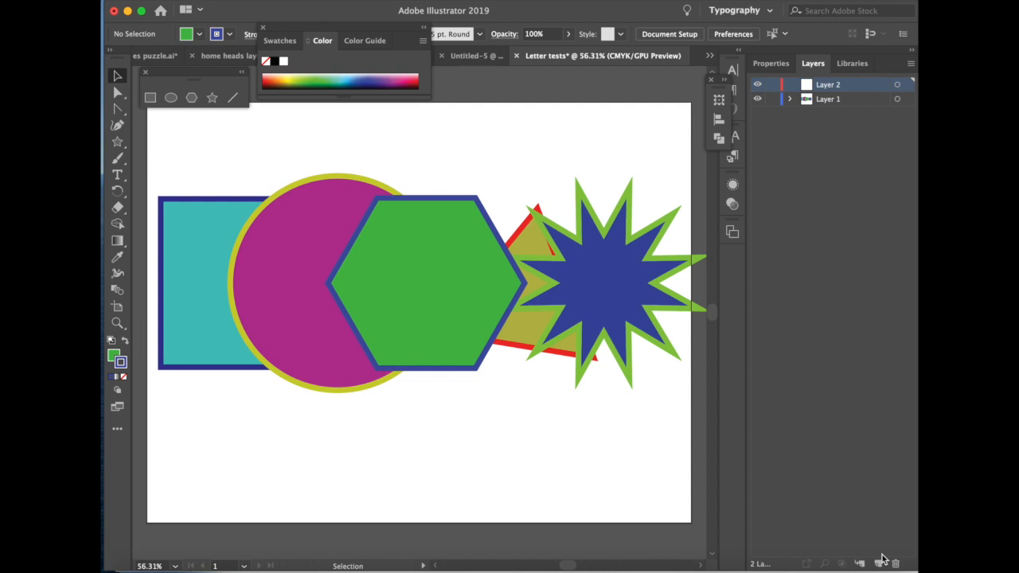
{"action": "left_click", "coordinate": [910, 64]}
{"action": "left_click", "coordinate": [748, 176]}
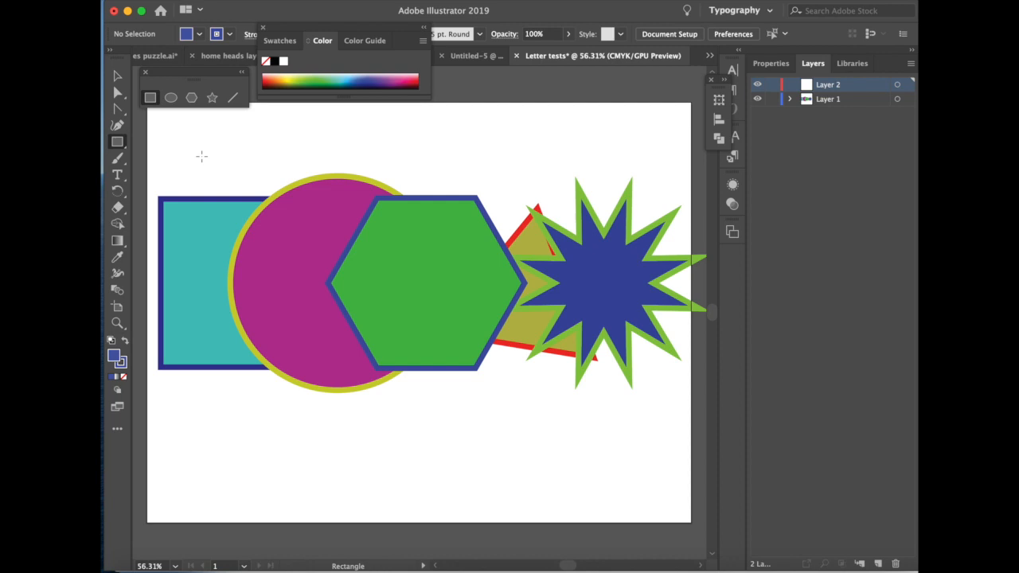
{"action": "left_click_drag", "start_coordinate": [202, 147], "coordinate": [503, 454]}
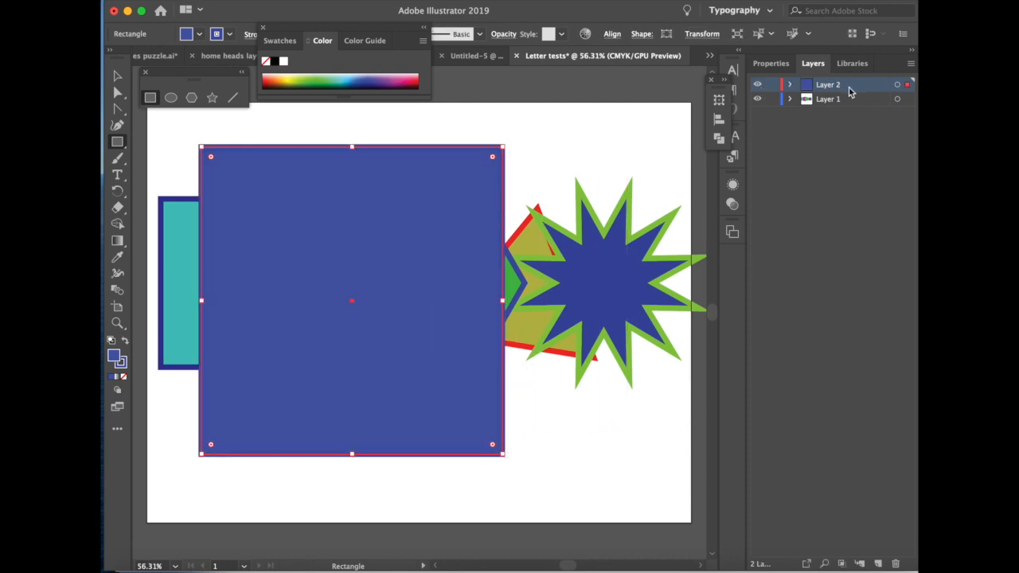
- Toggle the visibility of Layer 2 and Layer 1 in turn to examine their contents, ending with Layer 2 hidden
{"action": "left_click", "coordinate": [757, 86]}
{"action": "left_click", "coordinate": [757, 85]}
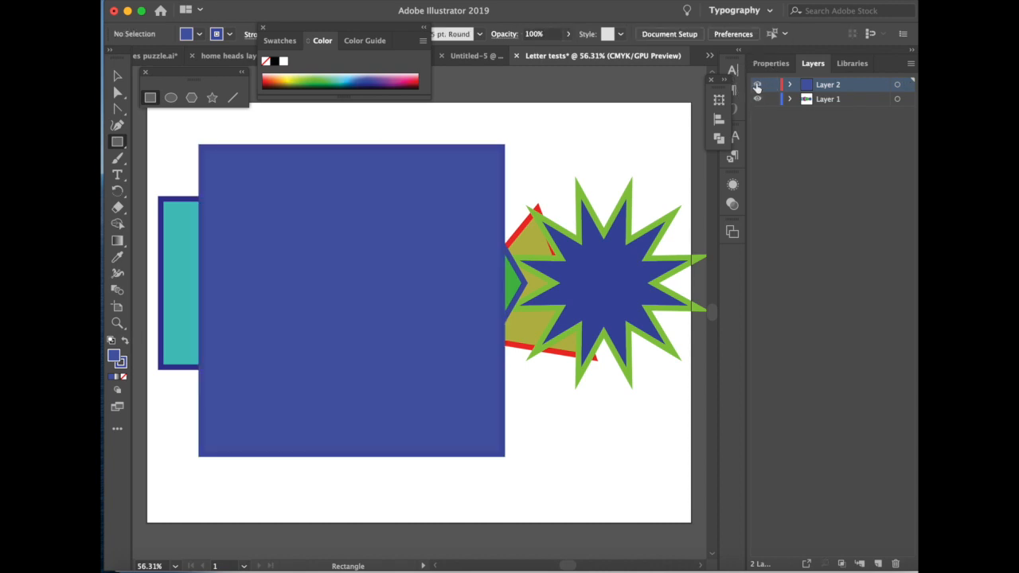
{"action": "left_click", "coordinate": [757, 99]}
{"action": "left_click", "coordinate": [758, 99]}
{"action": "left_click", "coordinate": [754, 85]}
{"action": "left_click", "coordinate": [757, 85]}
{"action": "left_click", "coordinate": [758, 99]}
{"action": "left_click", "coordinate": [758, 99]}
{"action": "left_click", "coordinate": [757, 84]}
{"action": "left_click", "coordinate": [757, 84]}
{"action": "left_click", "coordinate": [757, 85]}
- Make Layer 1 the active layer, hide it temporarily, and turn the visibility of both layers back on
{"action": "left_click", "coordinate": [830, 101]}
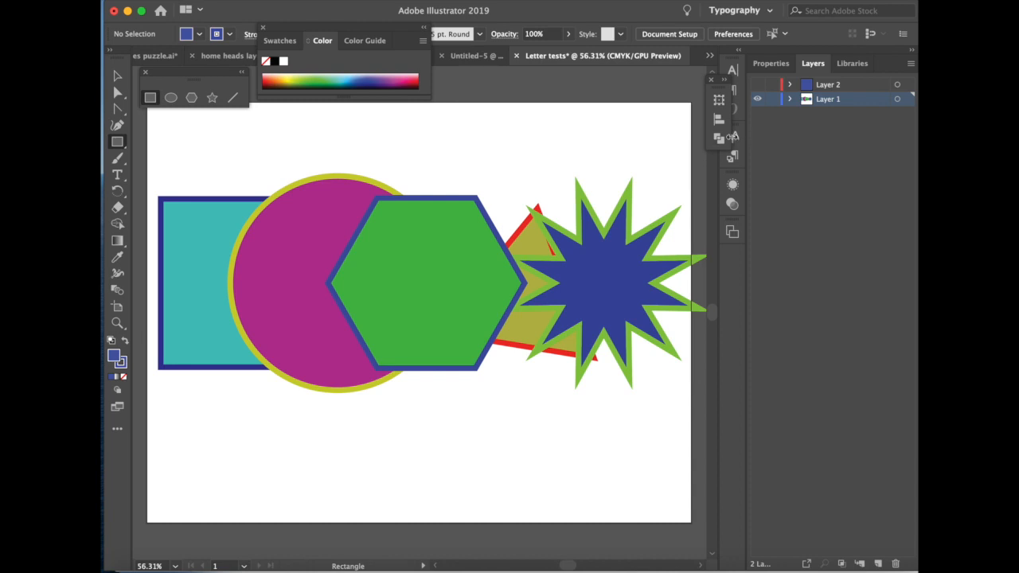
{"action": "left_click", "coordinate": [757, 99]}
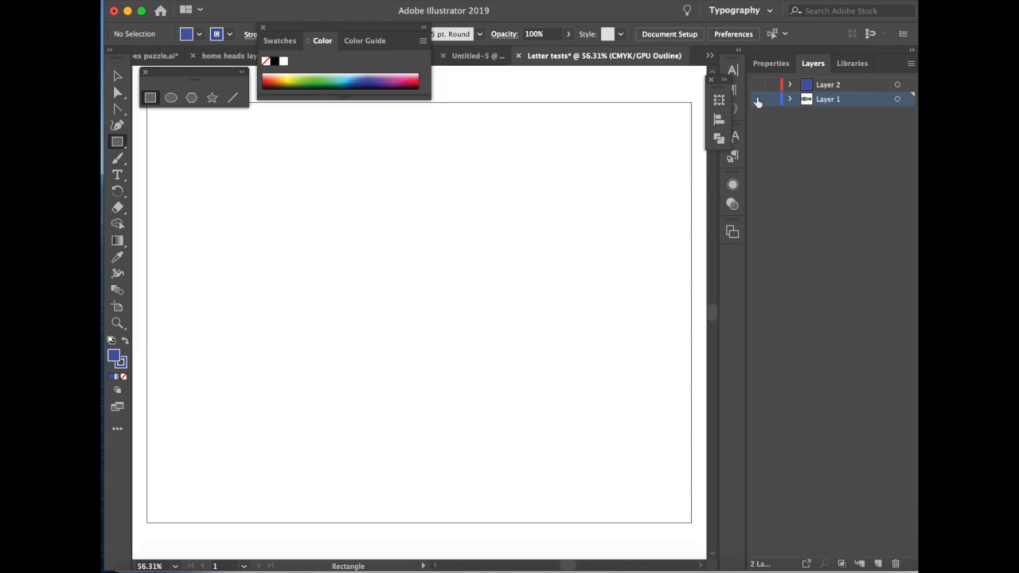
{"action": "left_click", "coordinate": [757, 98]}
{"action": "left_click", "coordinate": [757, 84]}
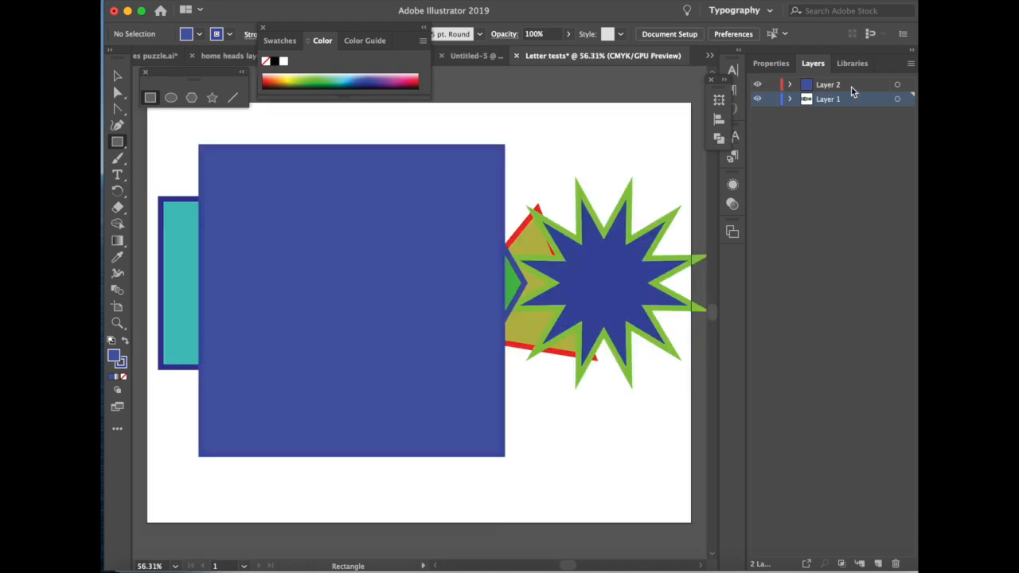